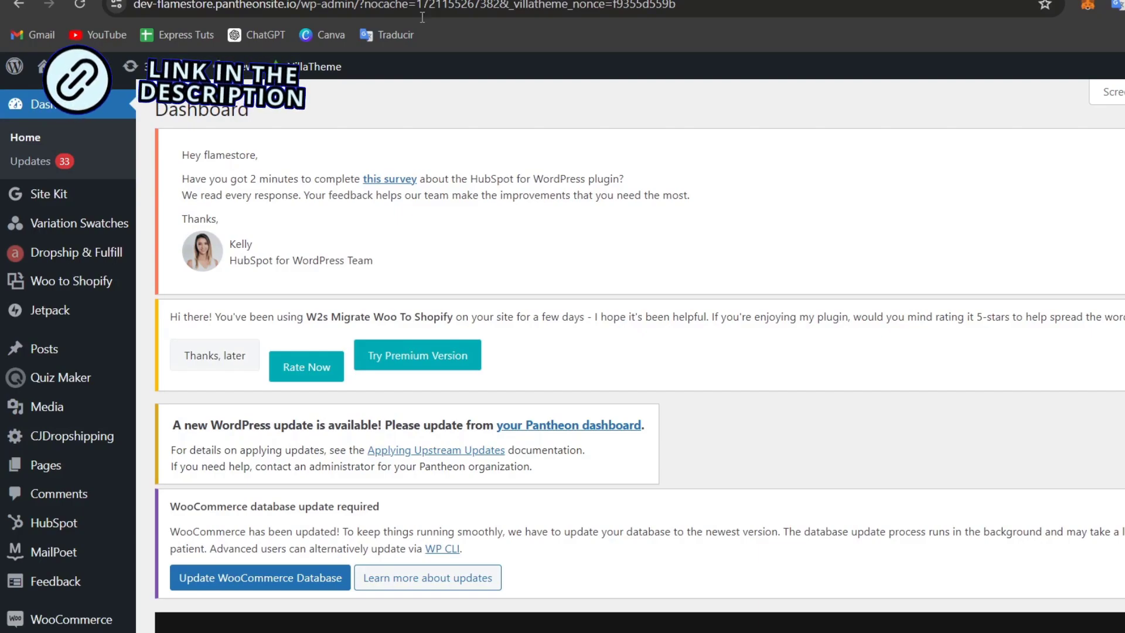
- Look through the WordPress dashboard, including the site health, activity and Jetpack stats sections
mouse_move(122, 356)
scroll(112, 356, down, 6)
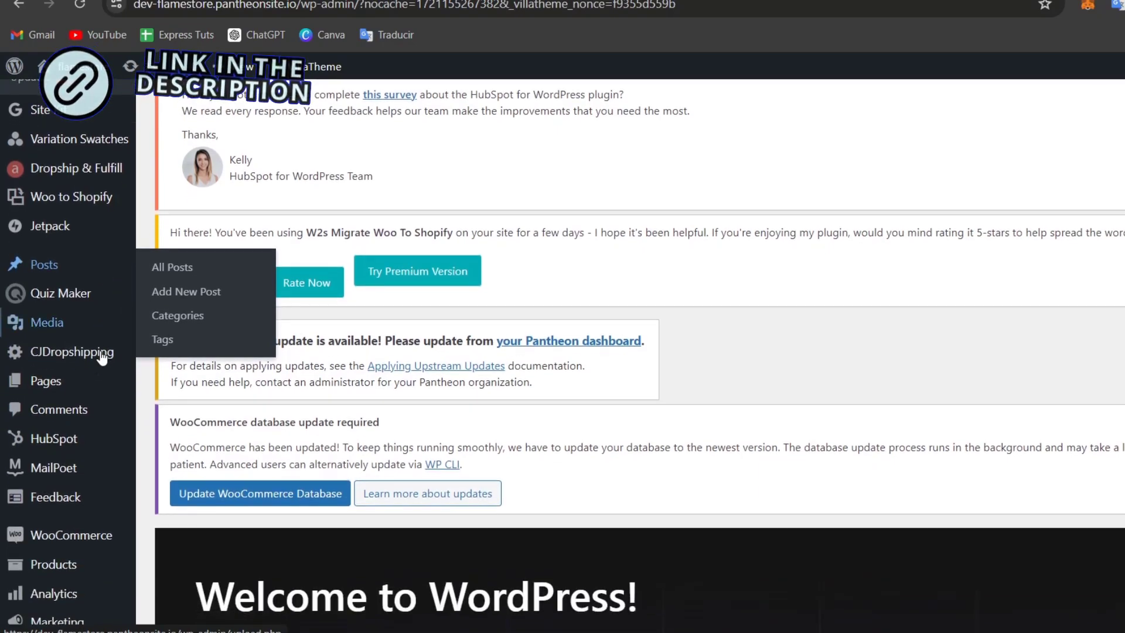
scroll(102, 357, down, 6)
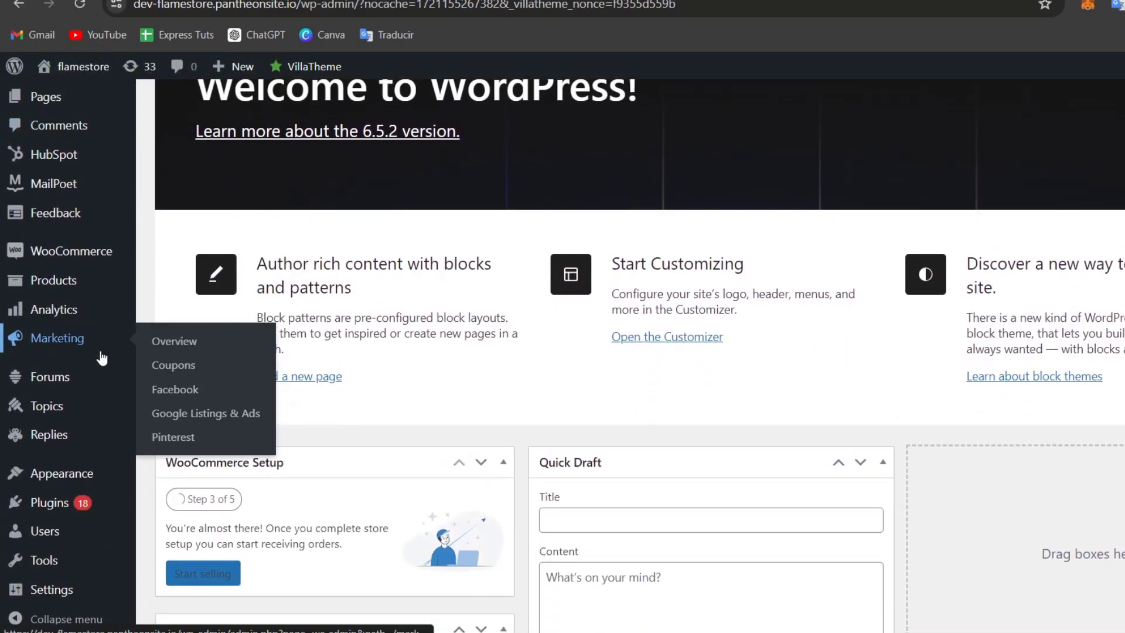
scroll(331, 523, down, 9)
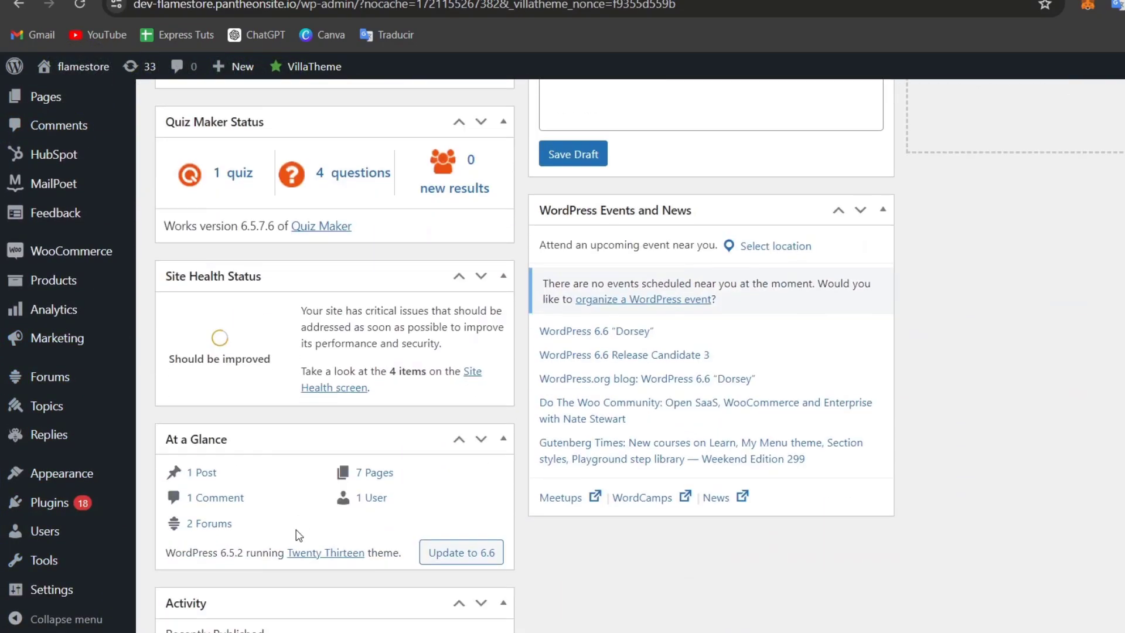
scroll(258, 529, down, 6)
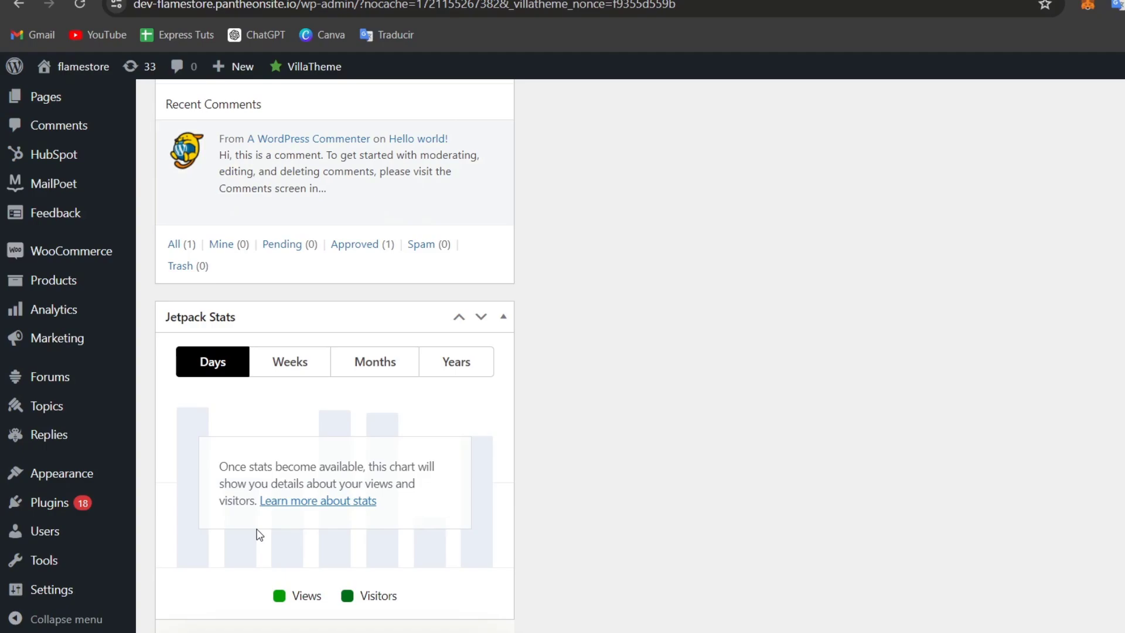
scroll(582, 465, up, 7)
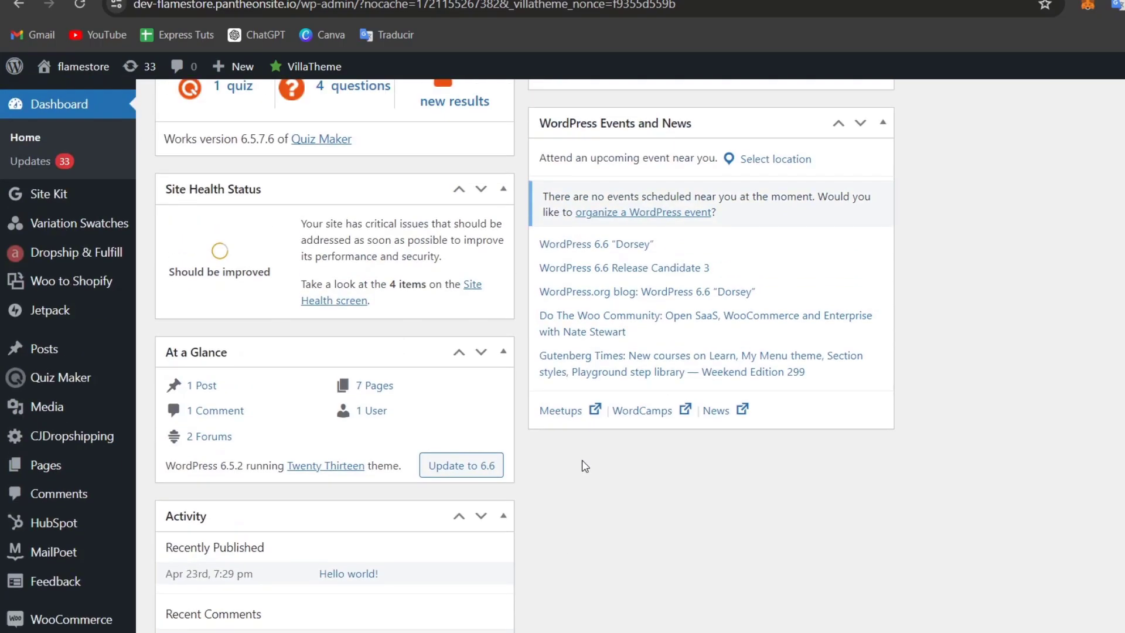
scroll(584, 466, down, 8)
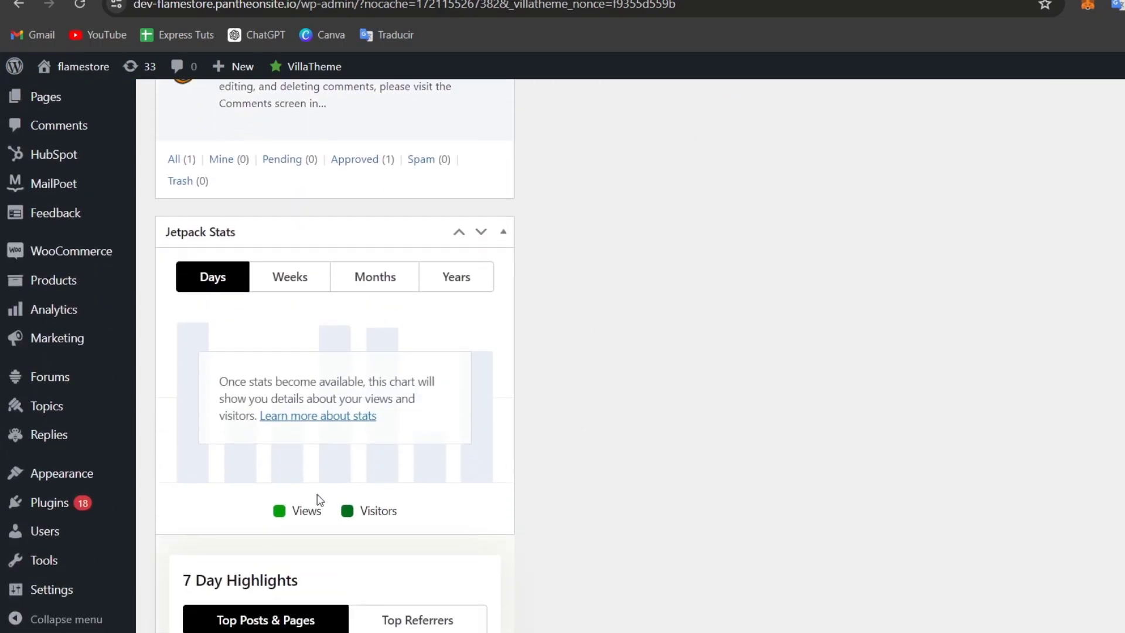
- Search for "elementor" among the plugins to add, and install and activate Elementor Website Builder
mouse_move(35, 502)
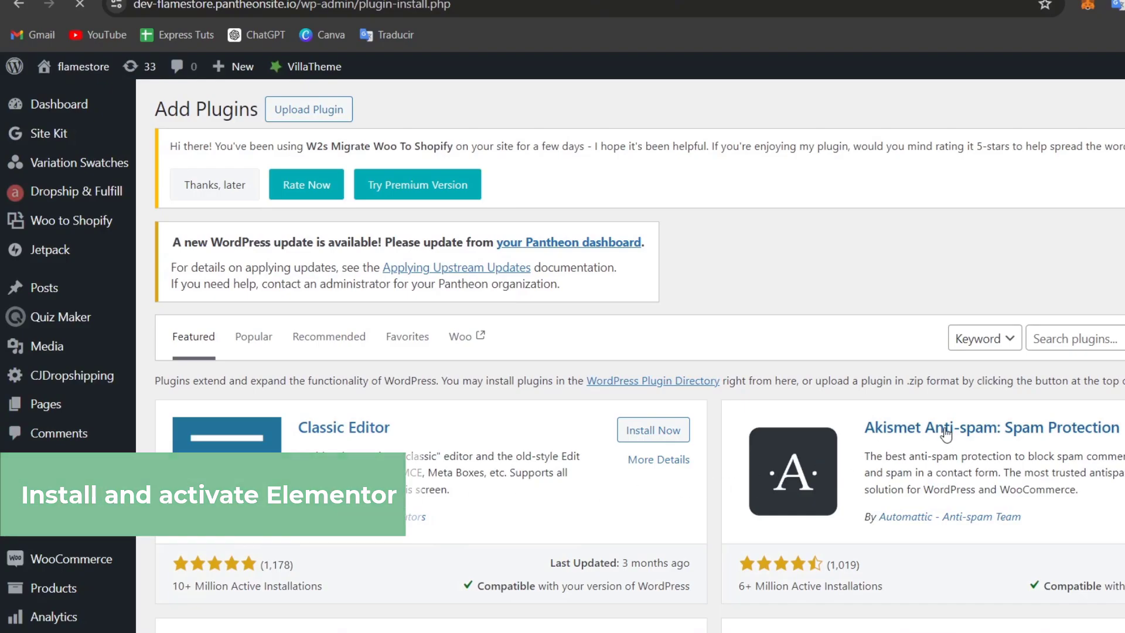
click(1082, 338)
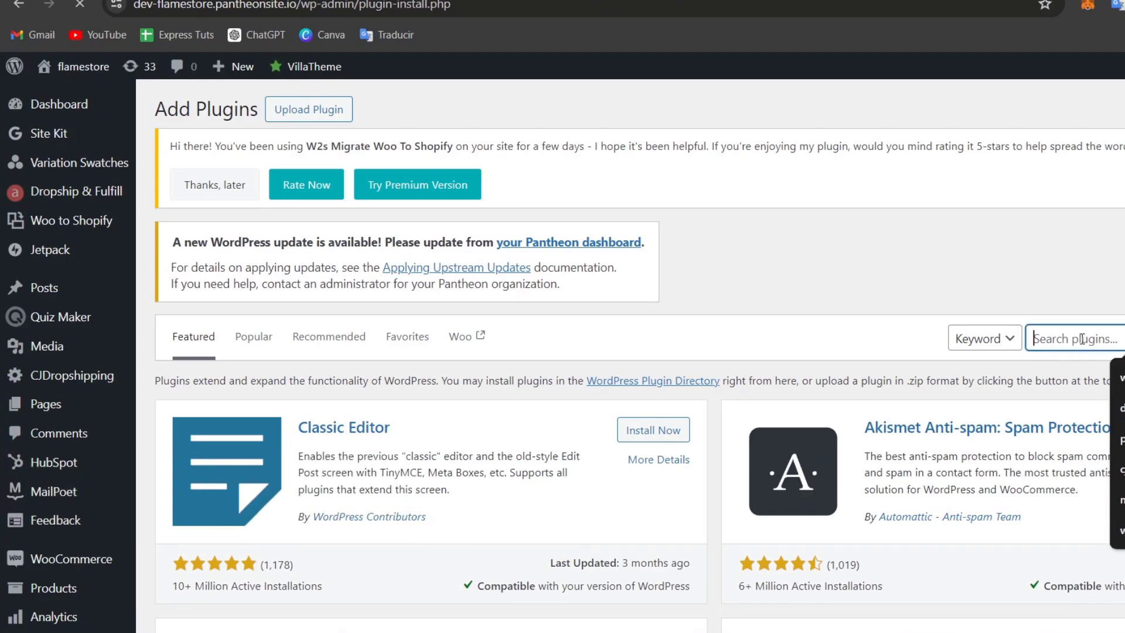
text(elementor)
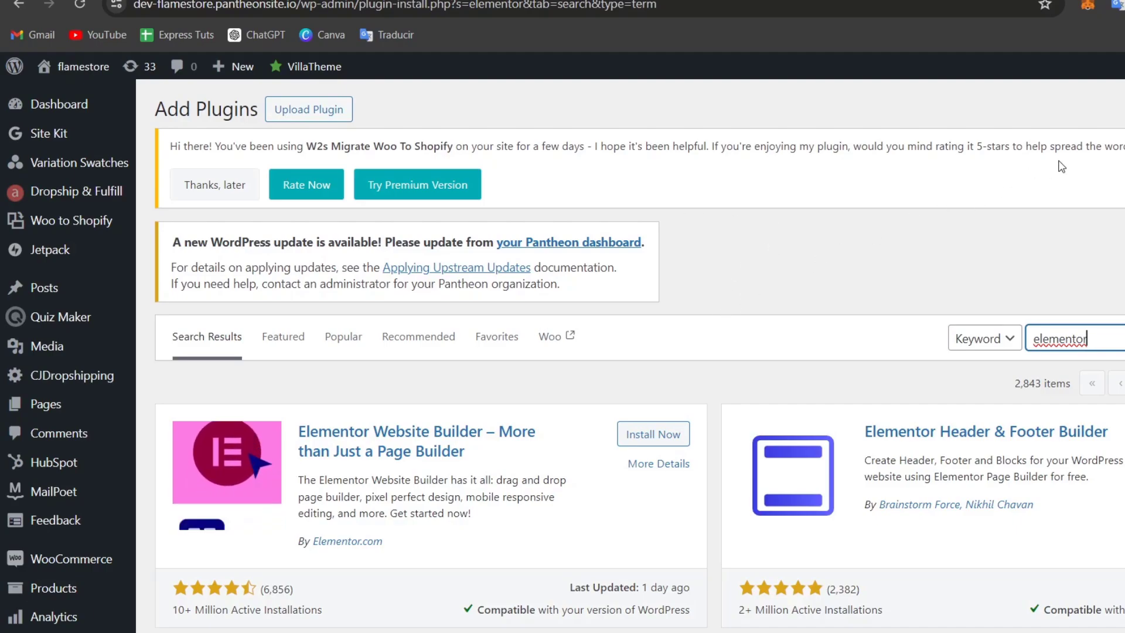
scroll(703, 349, down, 3)
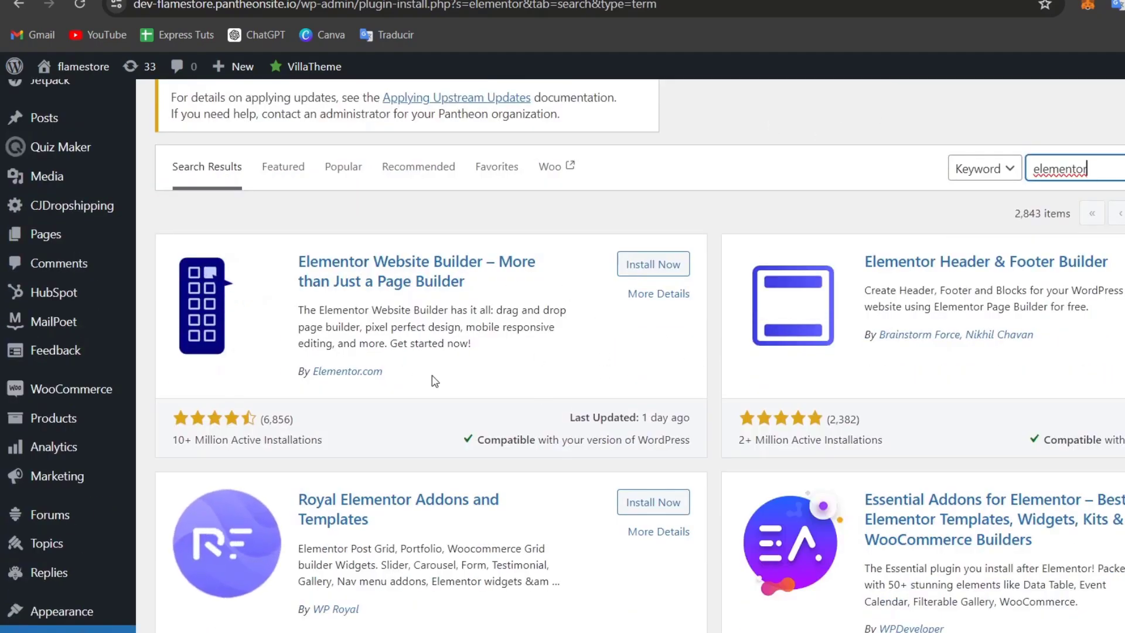
click(657, 272)
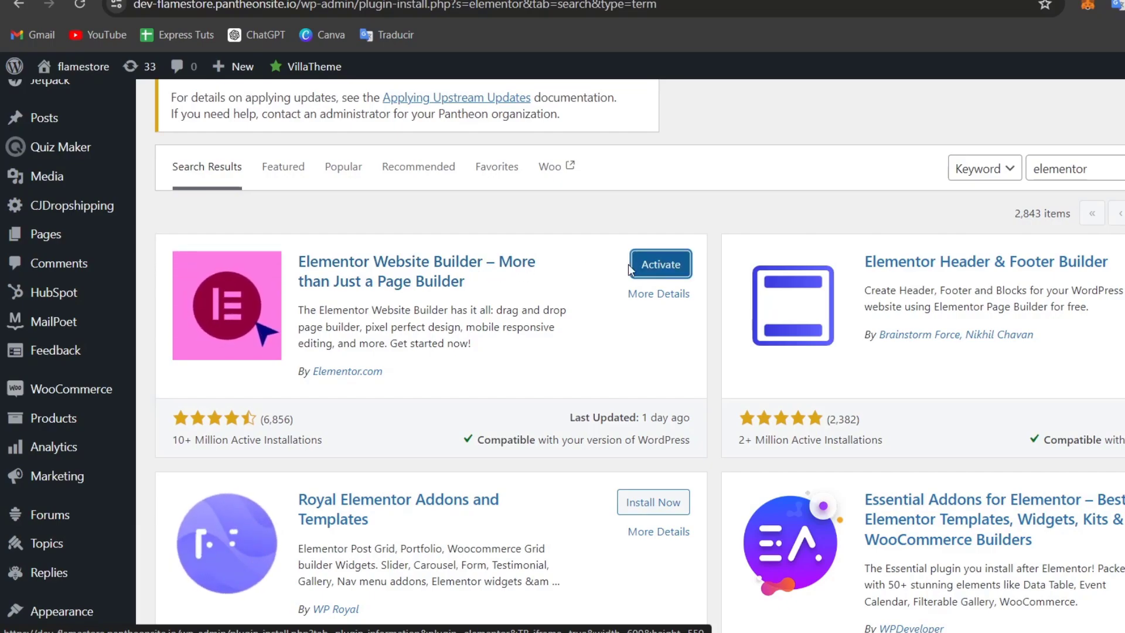
click(632, 264)
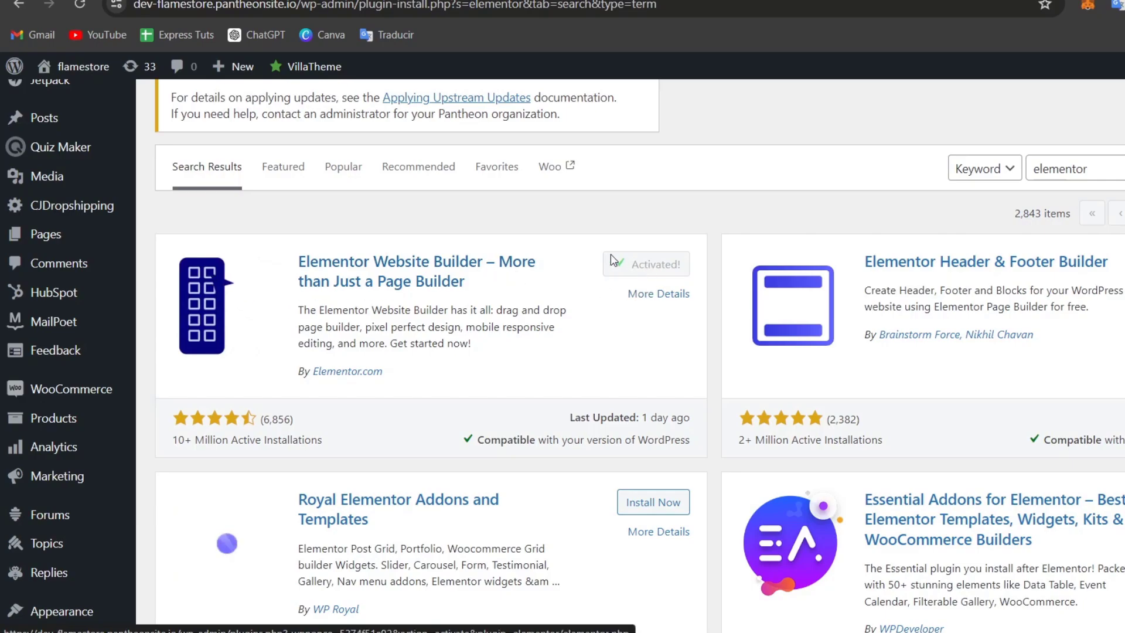
- Reload the plugin page to refresh the WordPress admin menu
scroll(55, 301, down, 3)
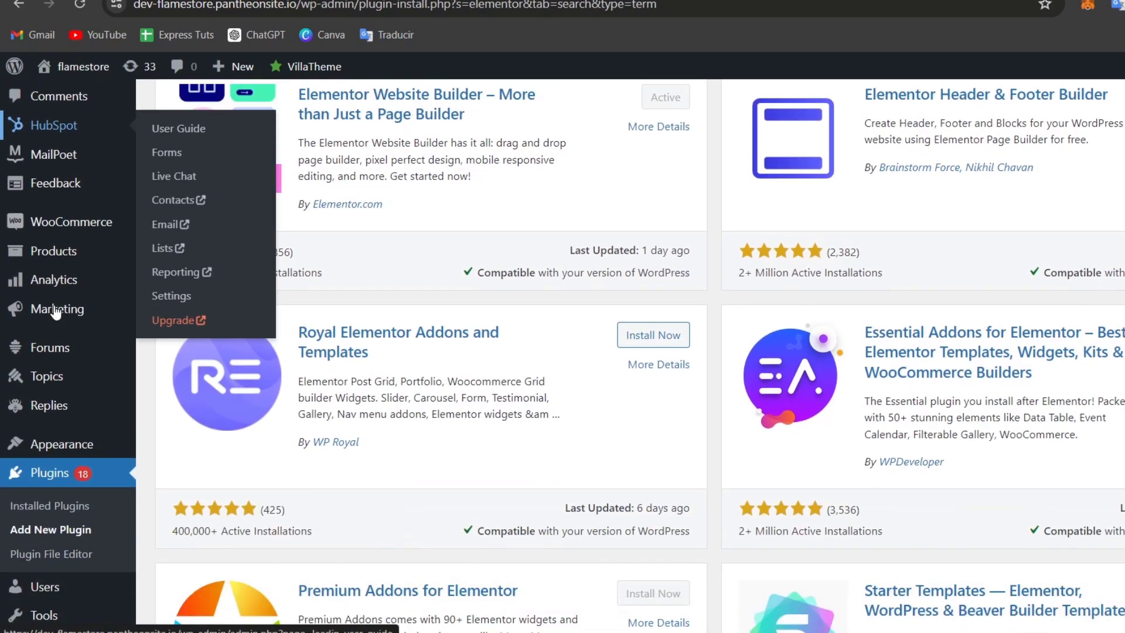
scroll(56, 312, down, 4)
scroll(65, 369, up, 10)
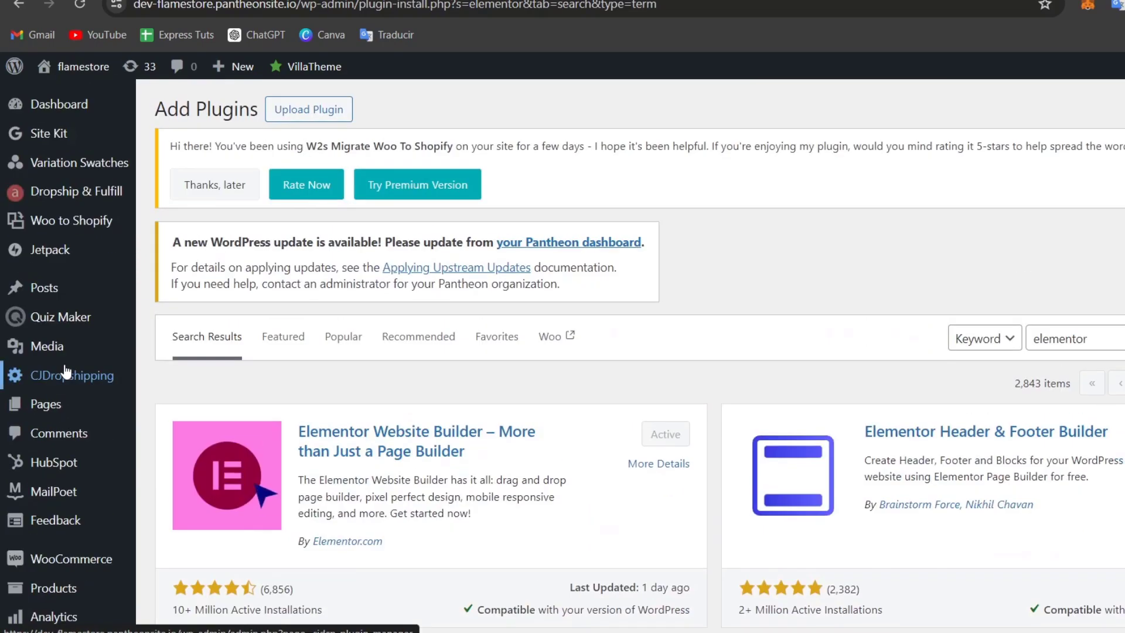
click(79, 7)
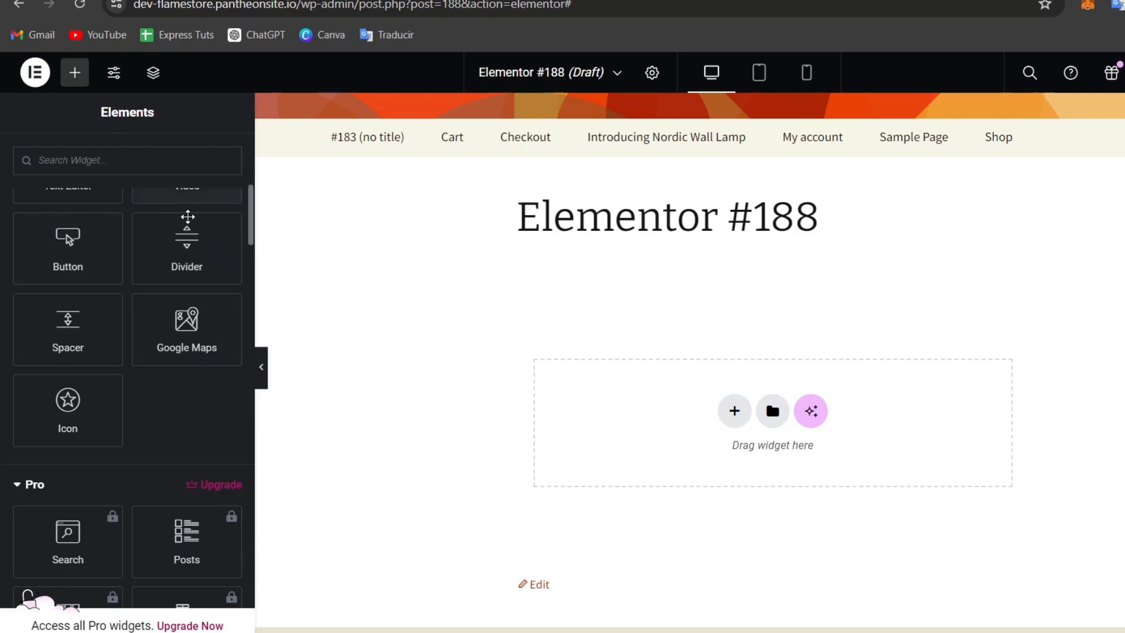
- Search the Elementor widgets for "for" and place the HubSpot Form widget in the empty area of the page
scroll(183, 298, up, 5)
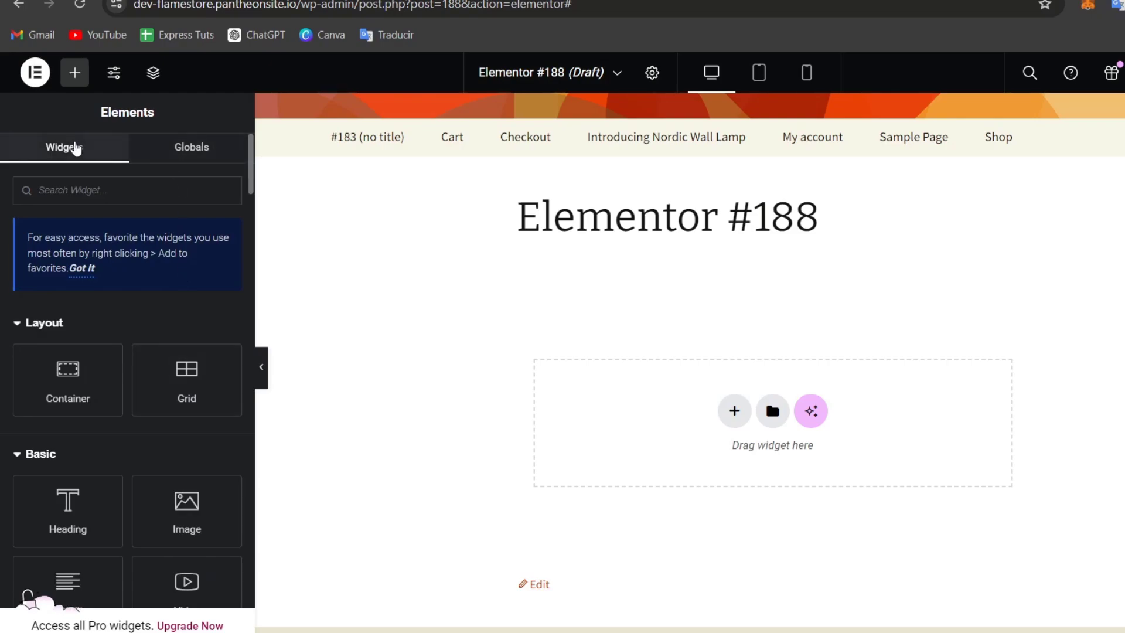
click(120, 190)
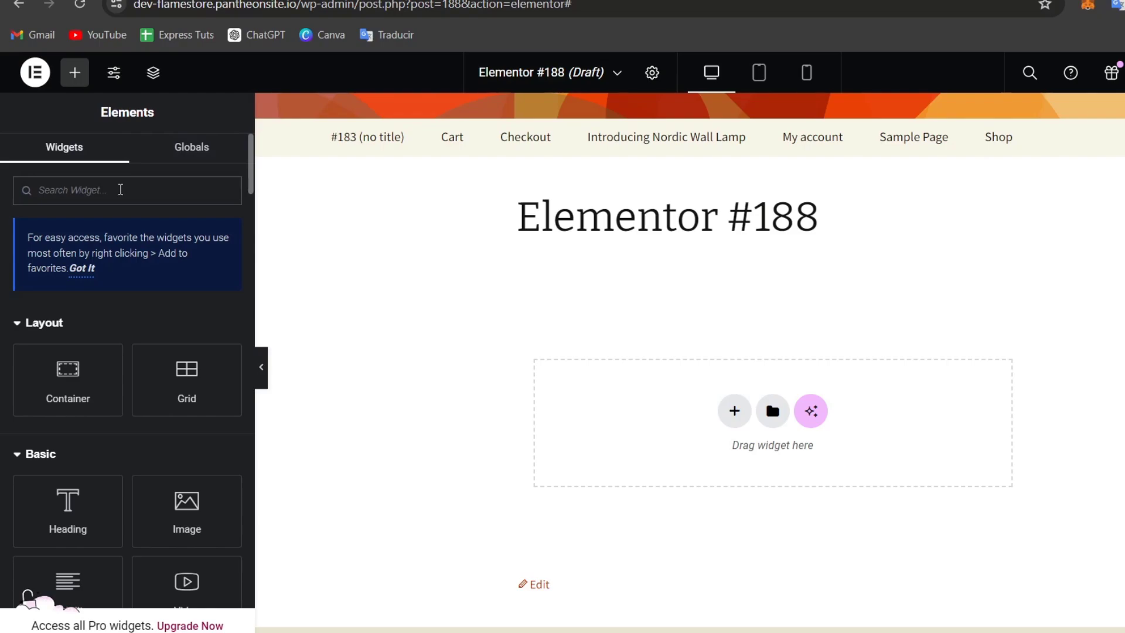
text(for)
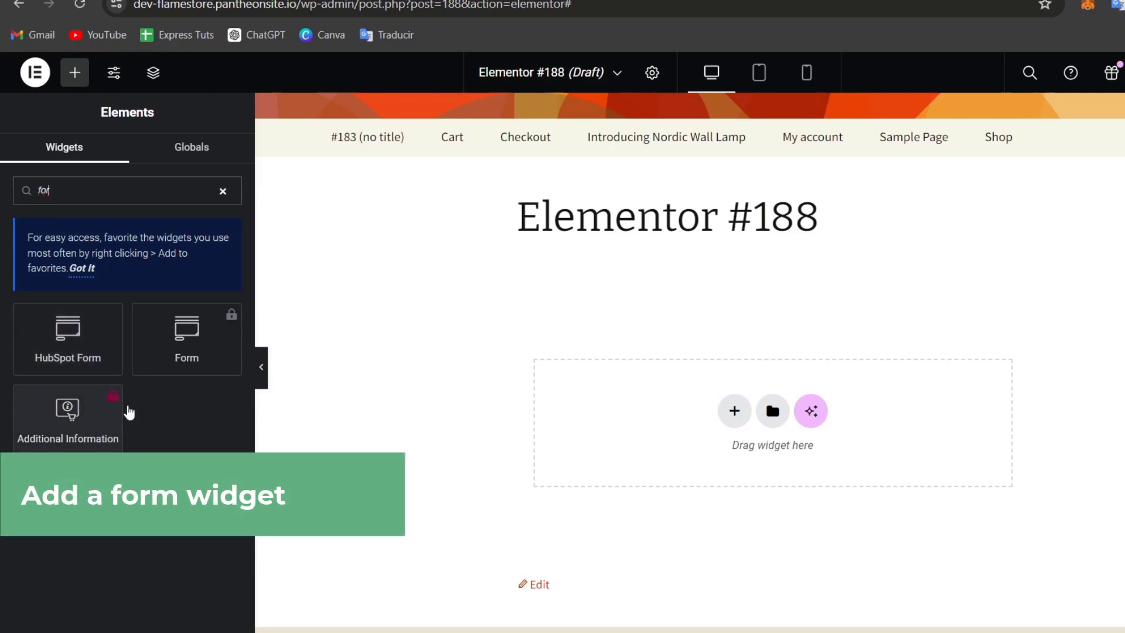
click(169, 362)
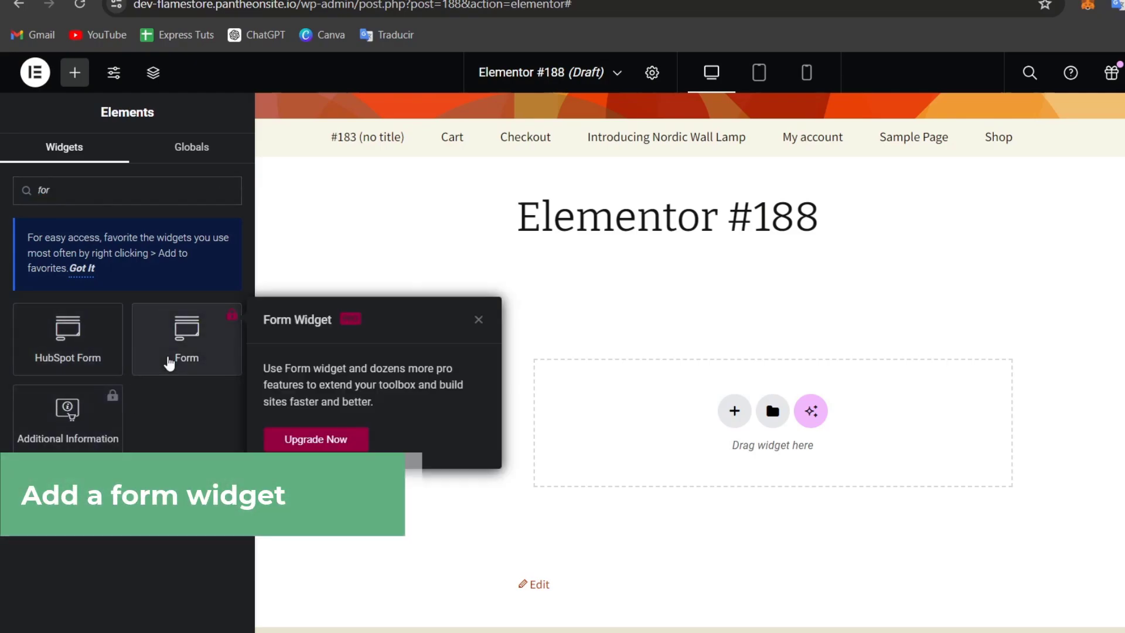
drag(95, 328, 755, 427)
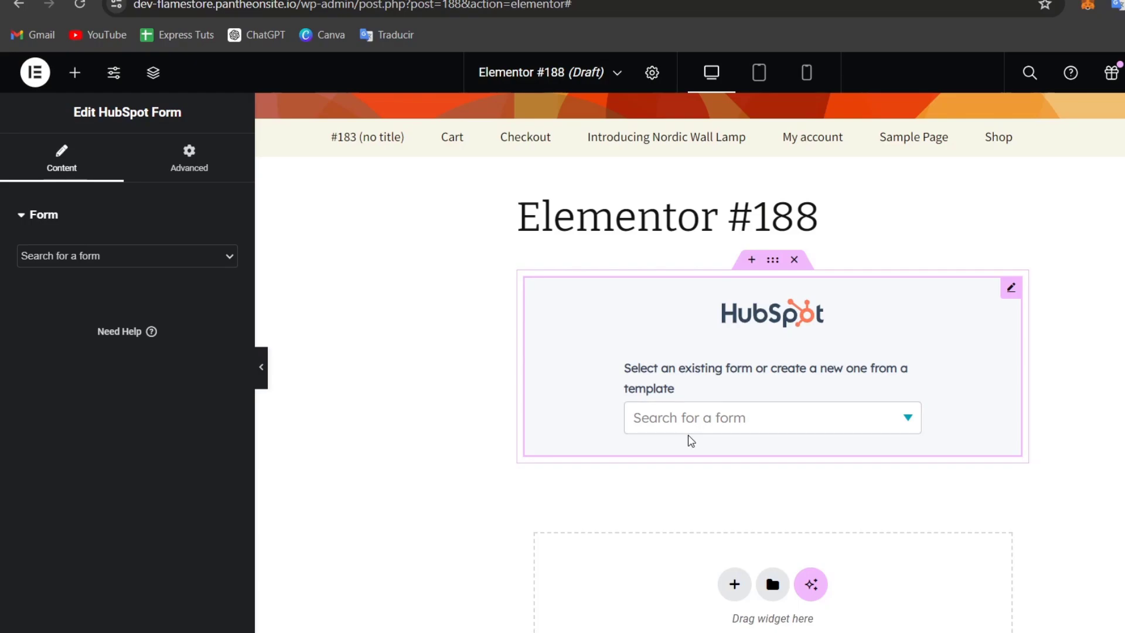
- Choose a new registration form for the HubSpot widget and review its fields on the page
click(718, 421)
click(805, 532)
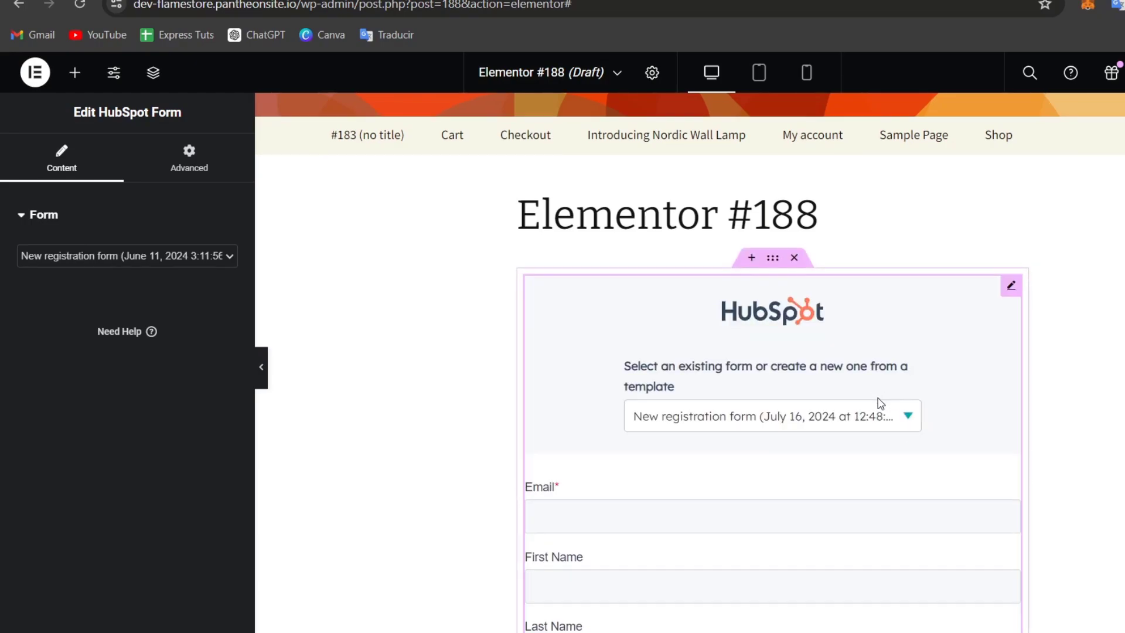
scroll(879, 402, down, 5)
scroll(880, 403, down, 3)
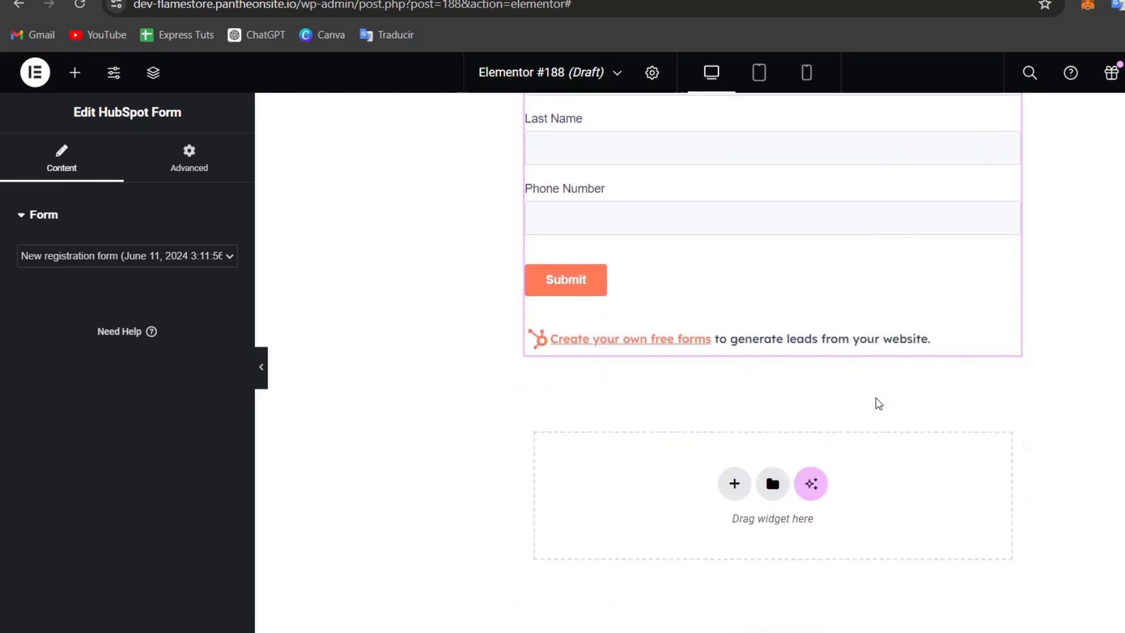
scroll(879, 403, up, 9)
scroll(878, 403, up, 1)
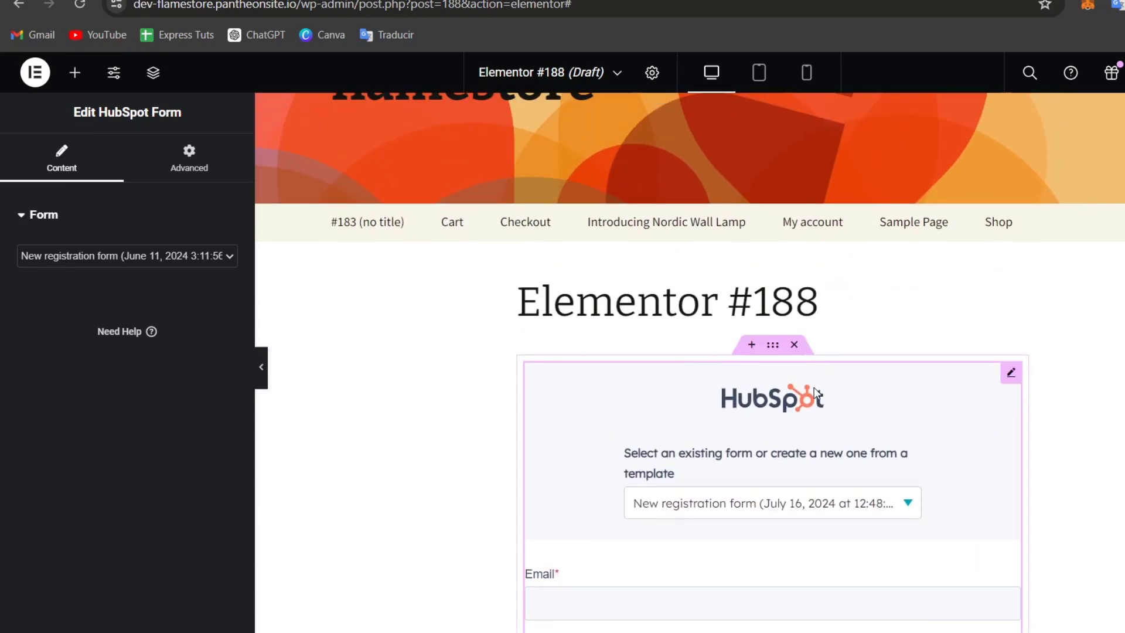
click(746, 300)
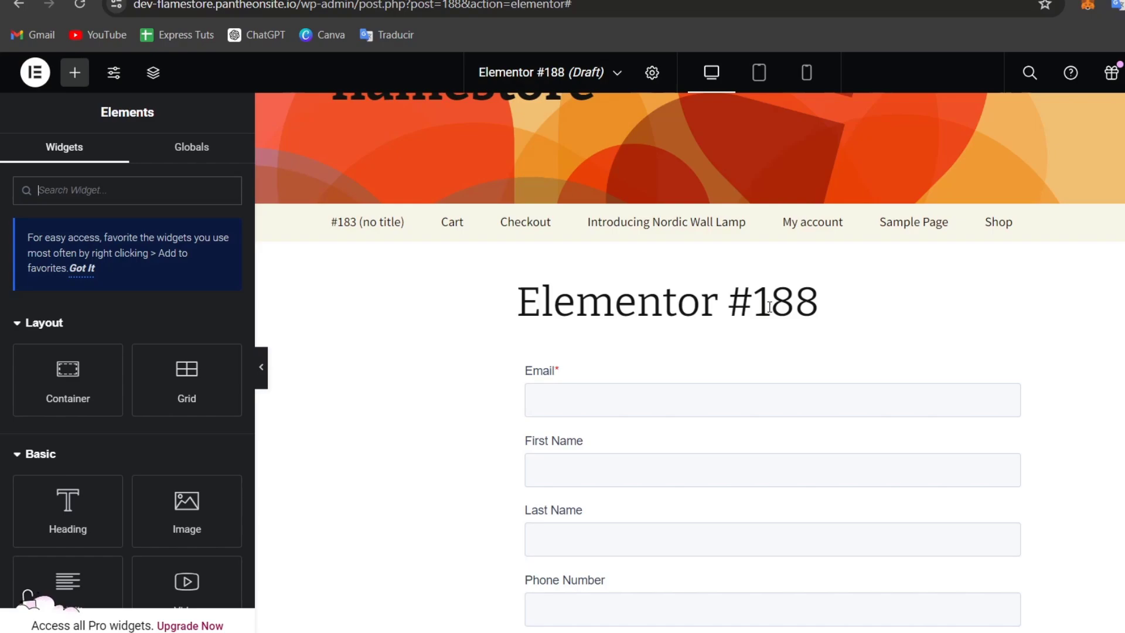
scroll(806, 384, down, 5)
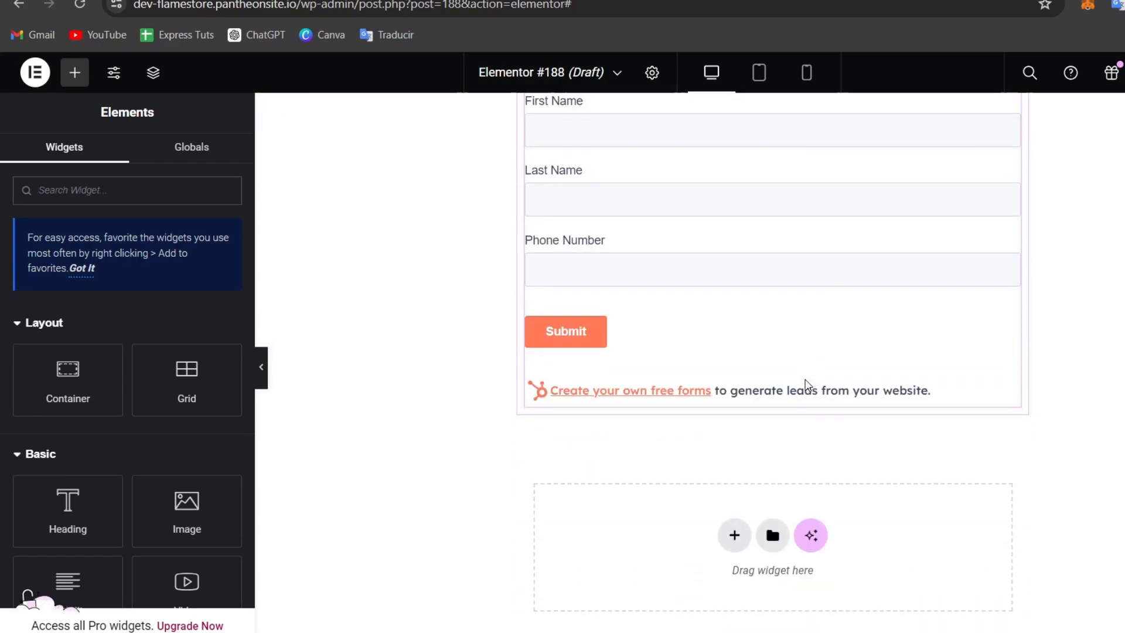
scroll(806, 383, up, 4)
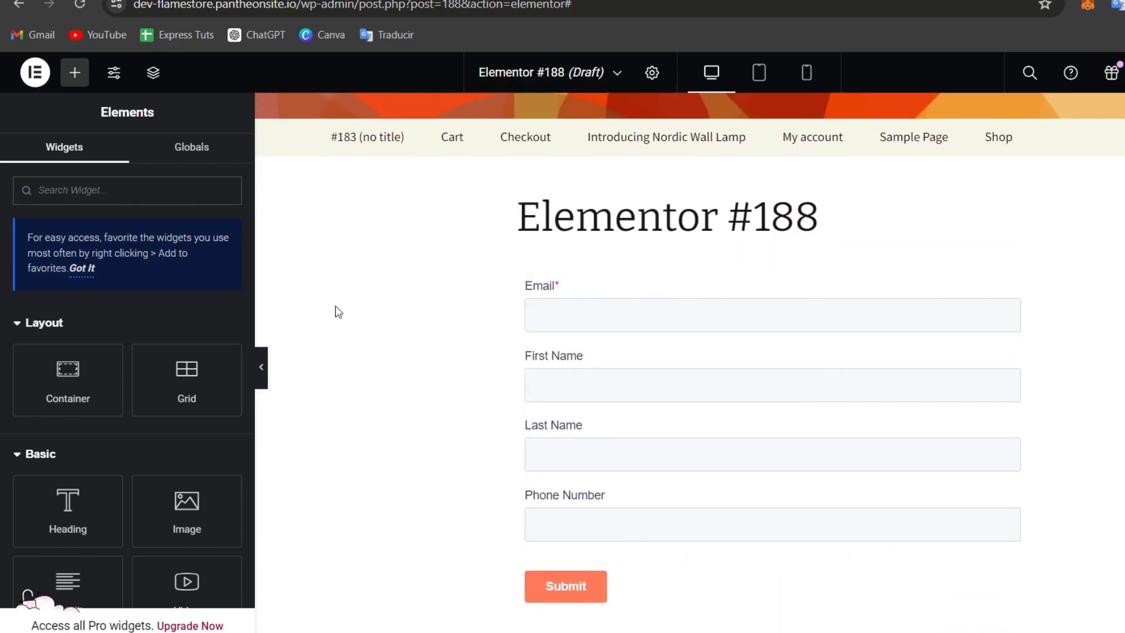
- Add an Image widget above the form's Email field and open the media selection for it
drag(187, 504, 647, 288)
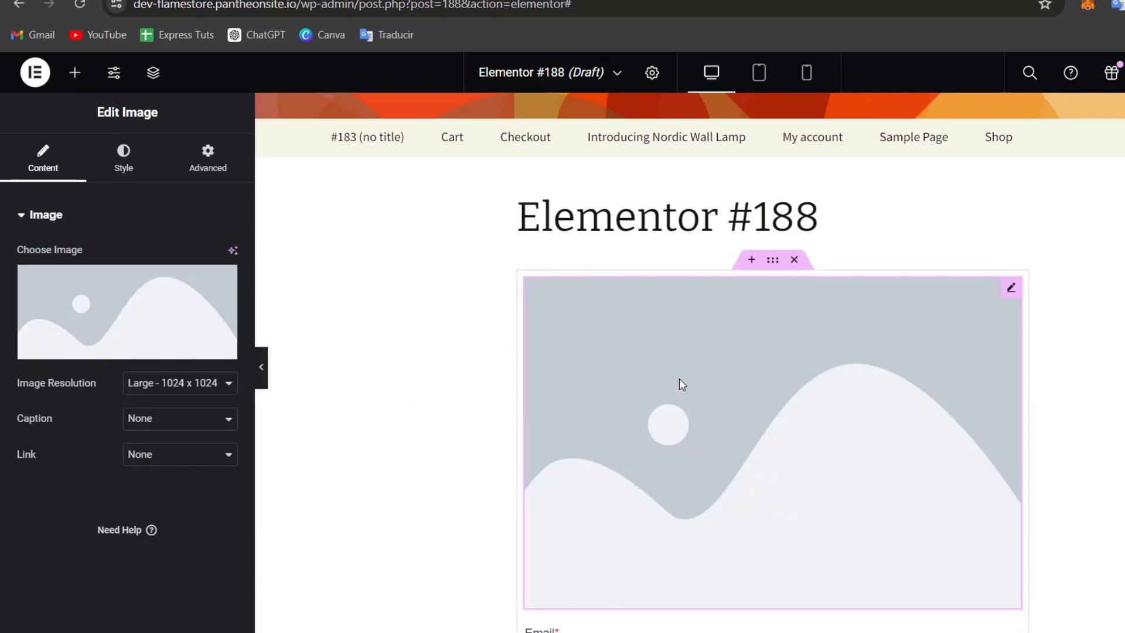
scroll(846, 405, down, 2)
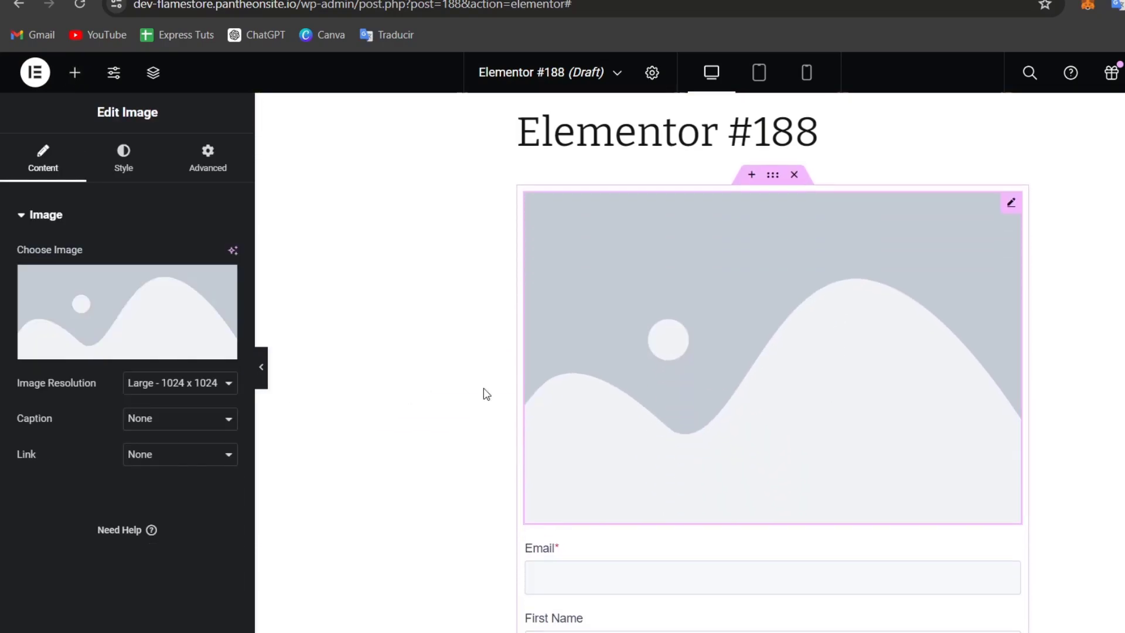
click(143, 347)
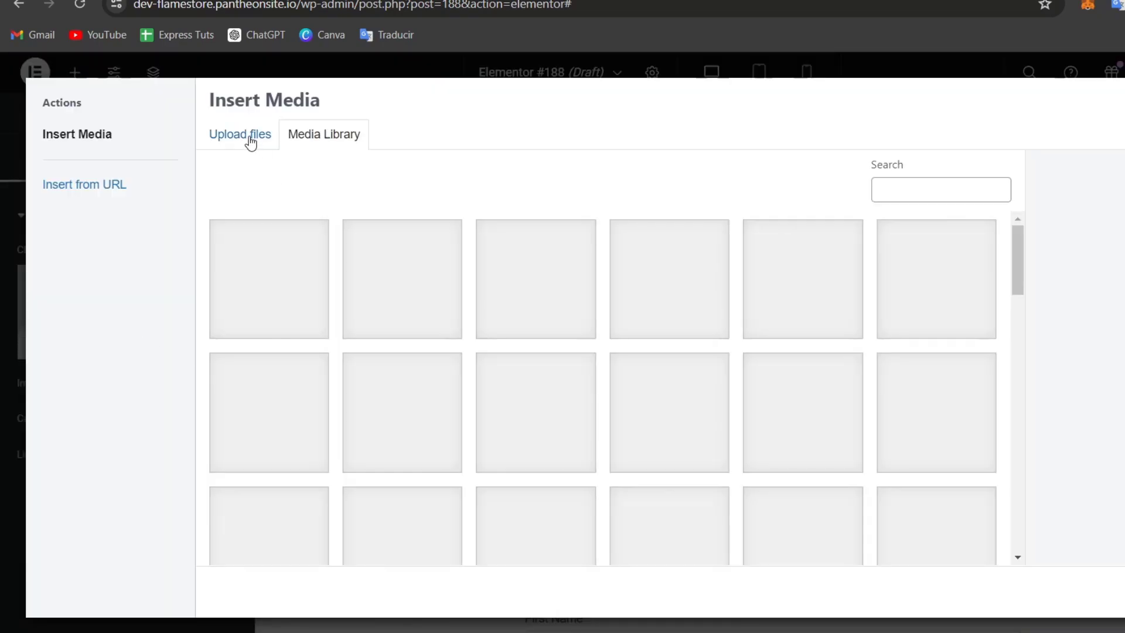
- Try to upload the JPG file "Diseño sin título" from the Descargas folder for the Image widget
click(246, 139)
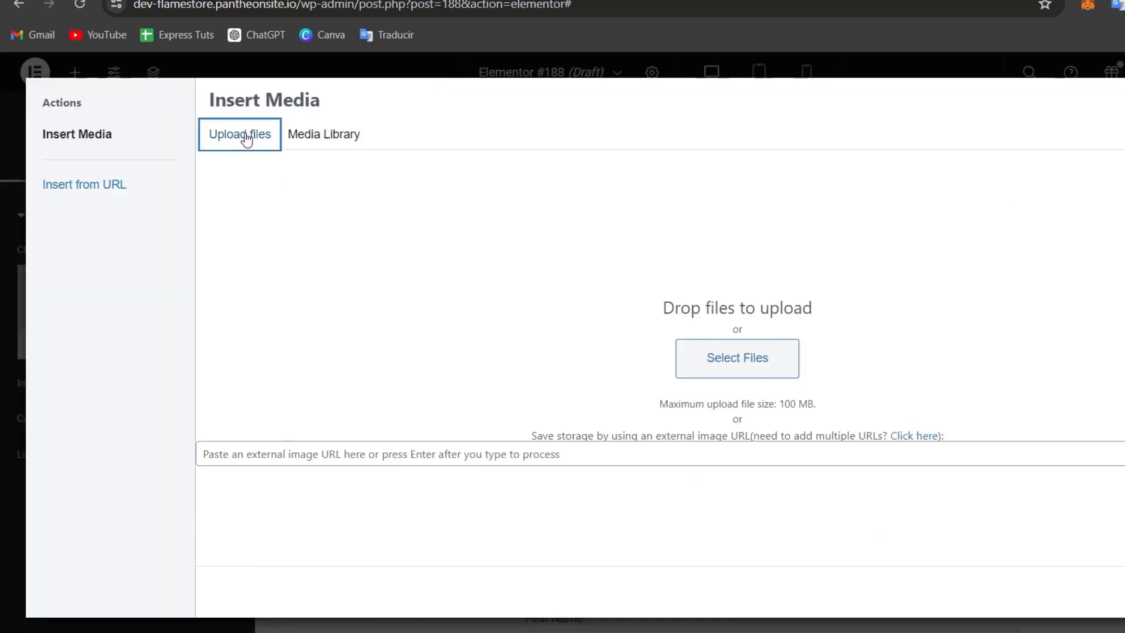
click(732, 360)
click(440, 298)
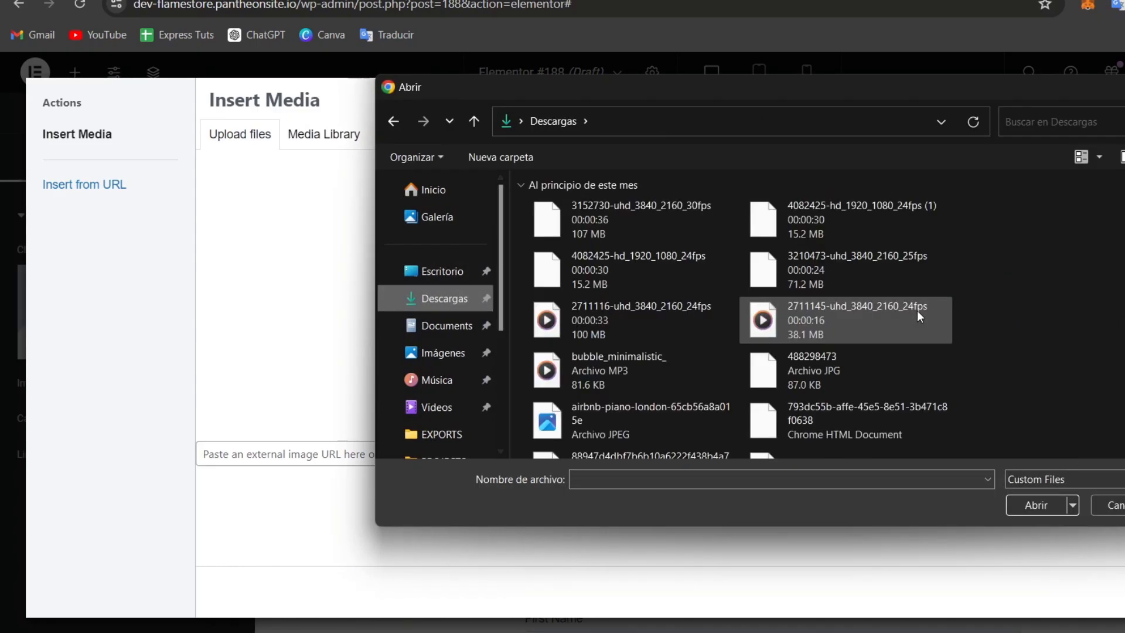
scroll(916, 311, down, 5)
scroll(916, 310, down, 10)
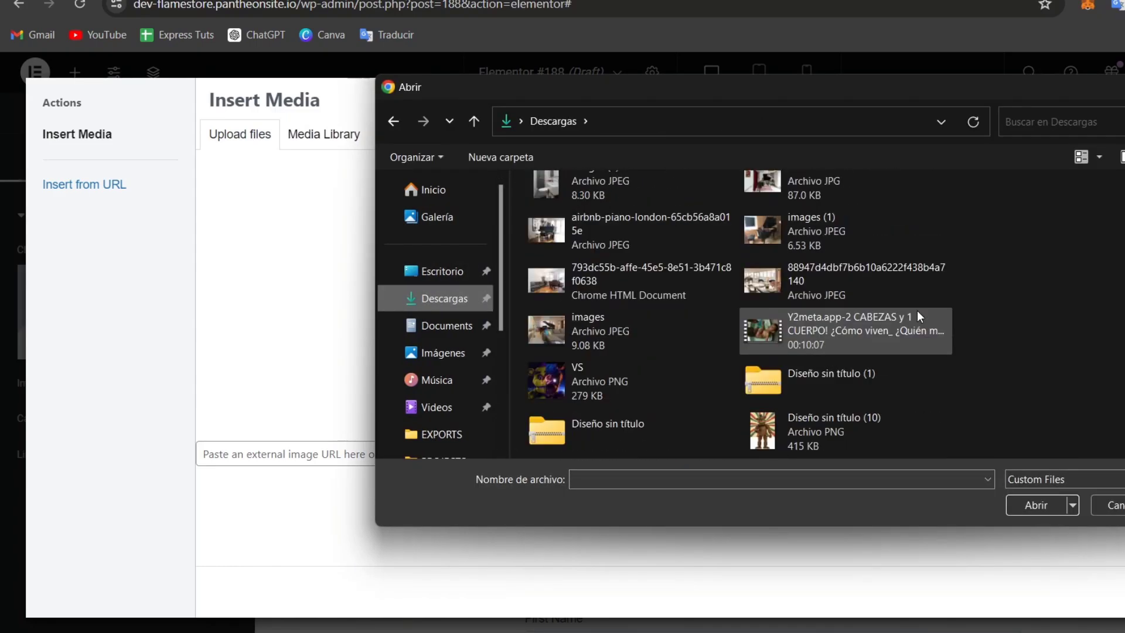
scroll(793, 315, down, 10)
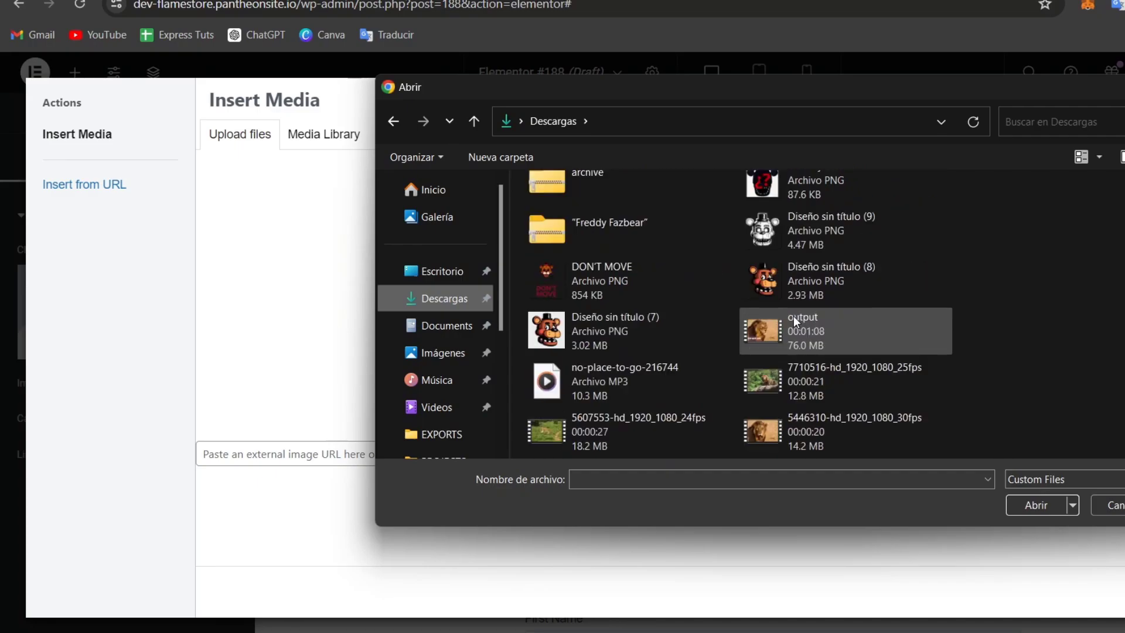
click(776, 293)
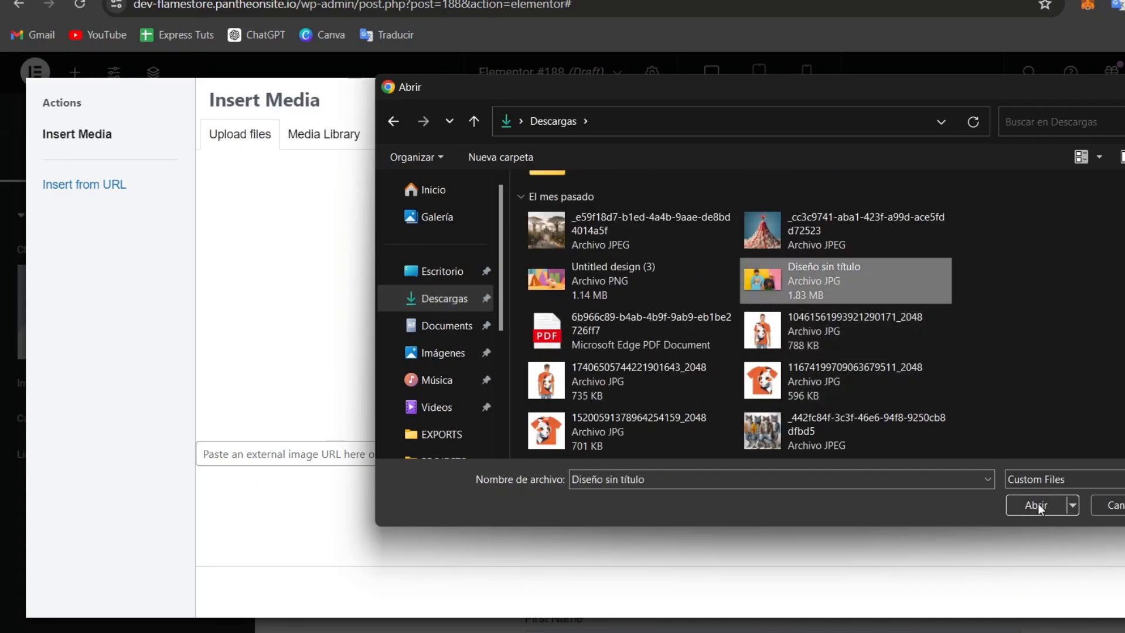
click(1035, 504)
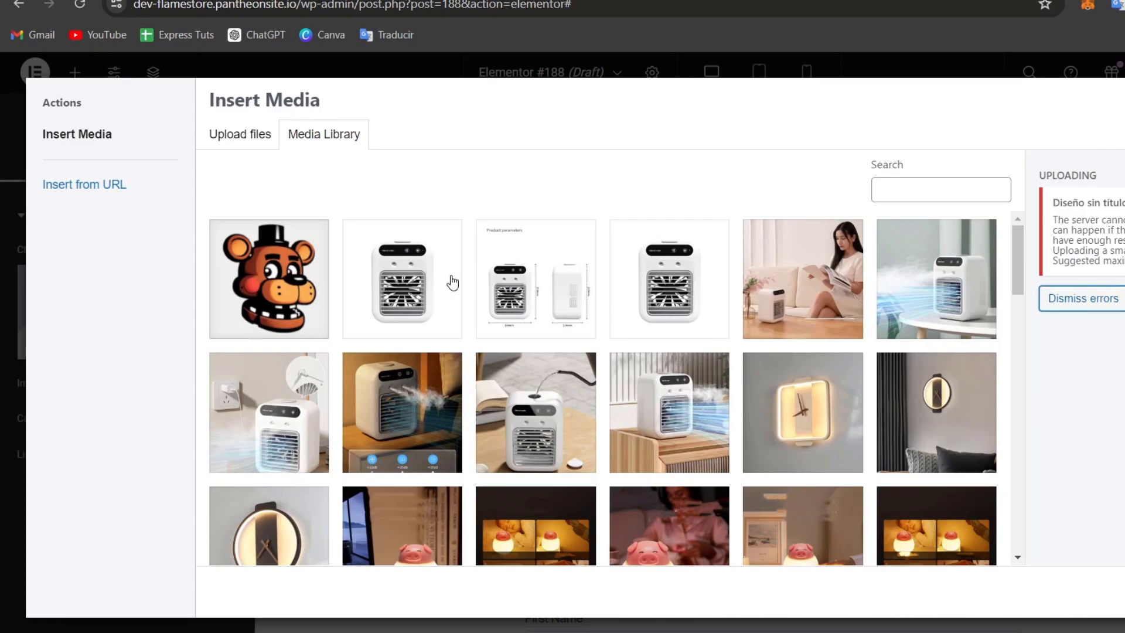
- Insert the media library photo of the woman reading beside the air cooler and set its resolution to Medium - 300 x 300
click(811, 303)
click(1075, 592)
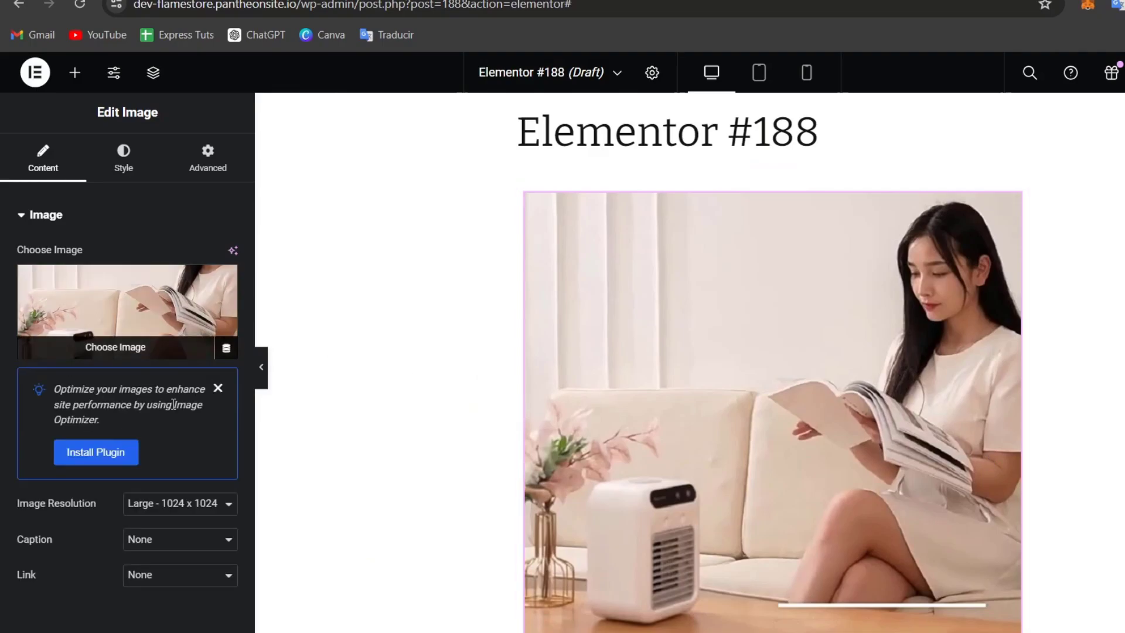
click(168, 505)
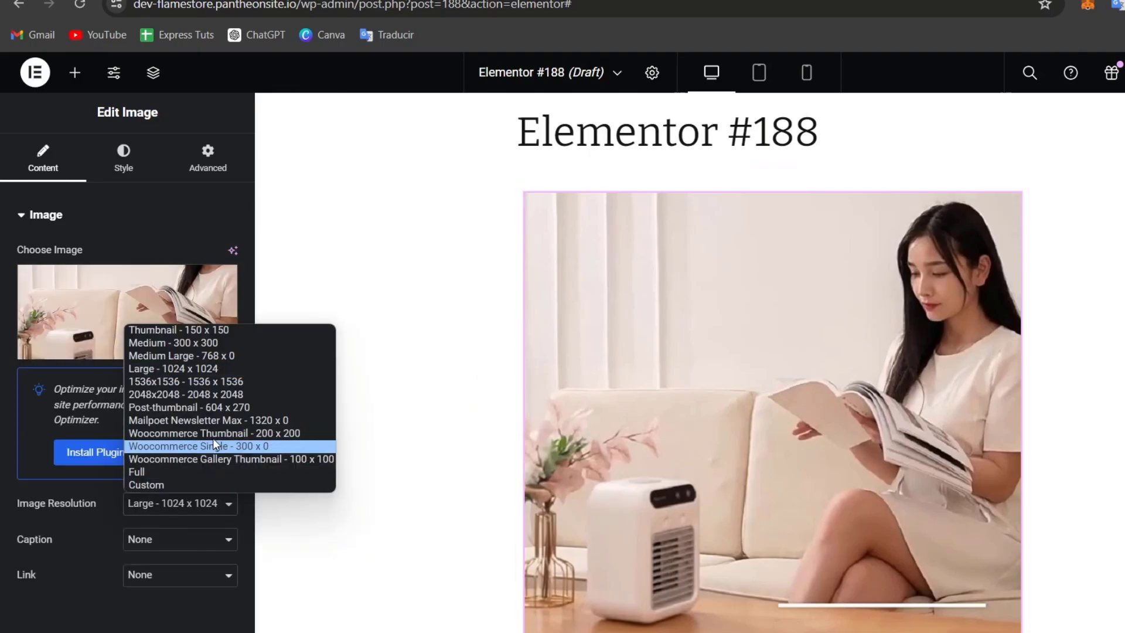
click(241, 342)
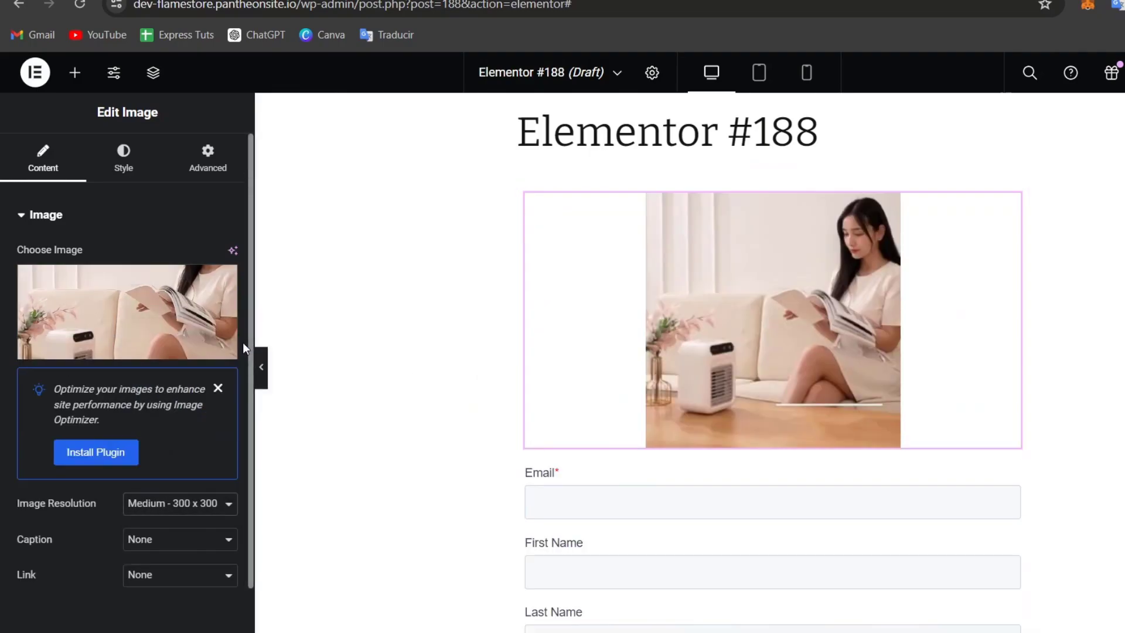
scroll(1019, 454, down, 3)
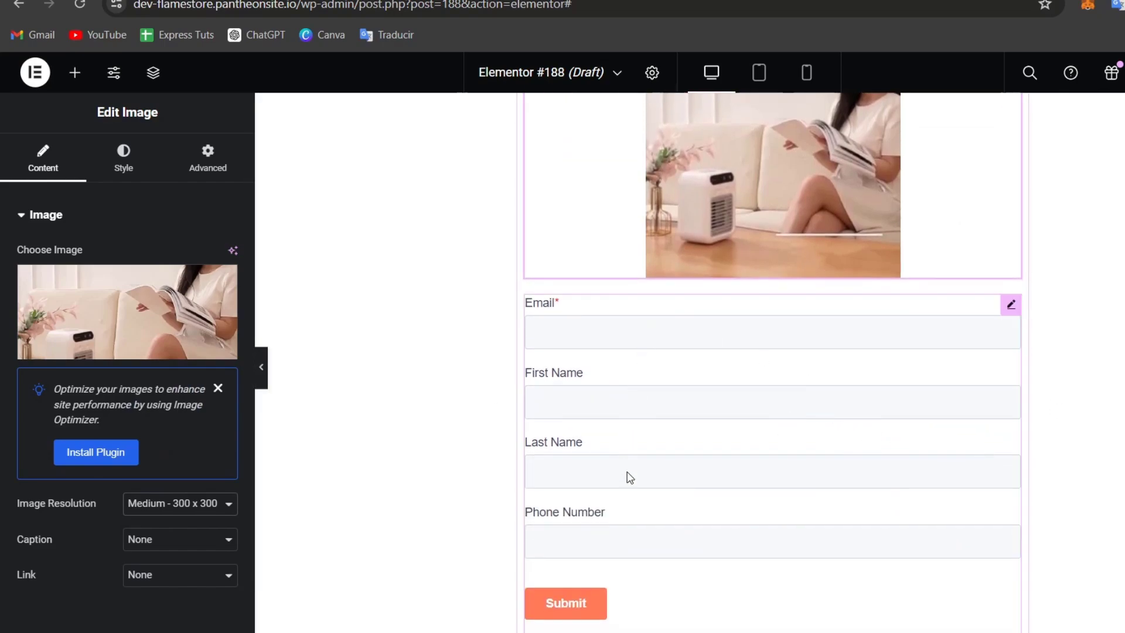
scroll(627, 491, down, 2)
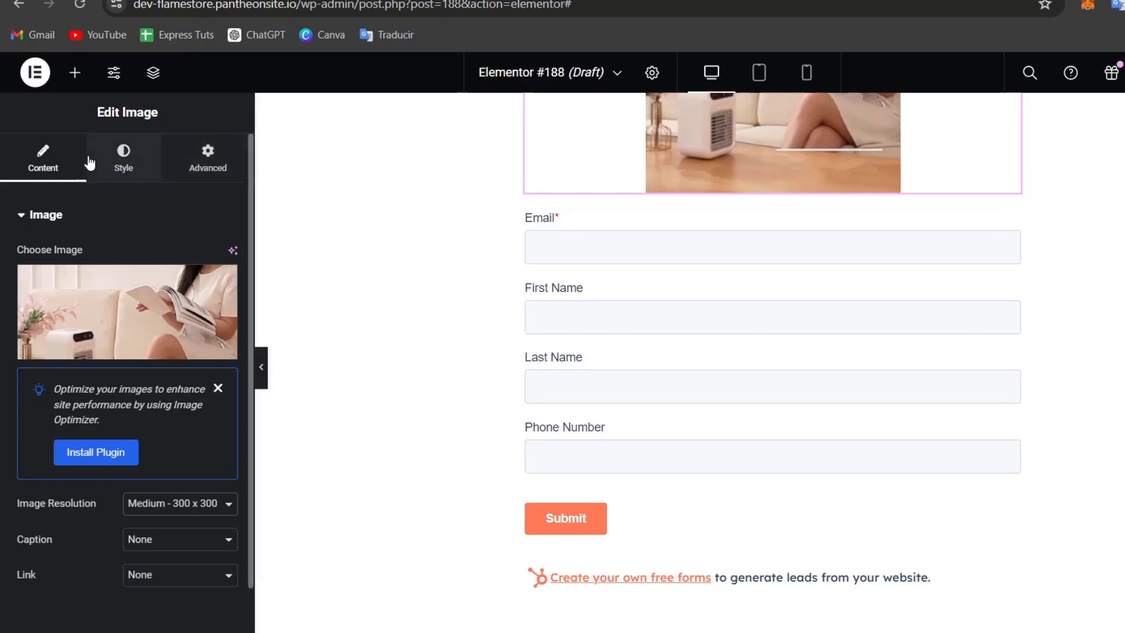
- Add a Heading widget directly above the image on the page
click(21, 215)
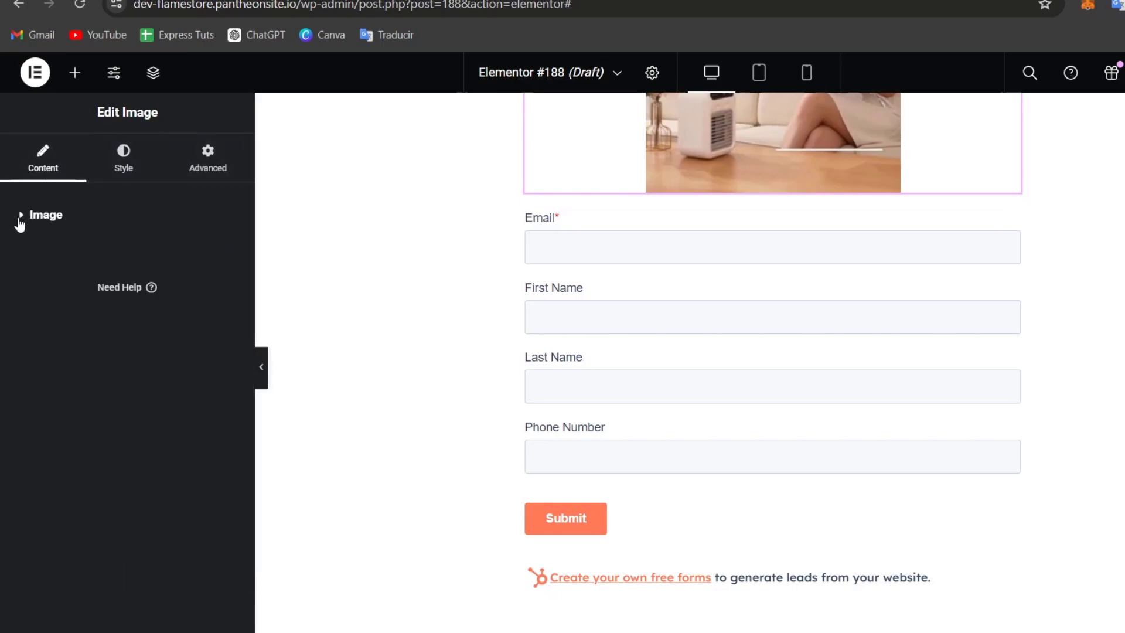
click(74, 74)
scroll(140, 350, down, 2)
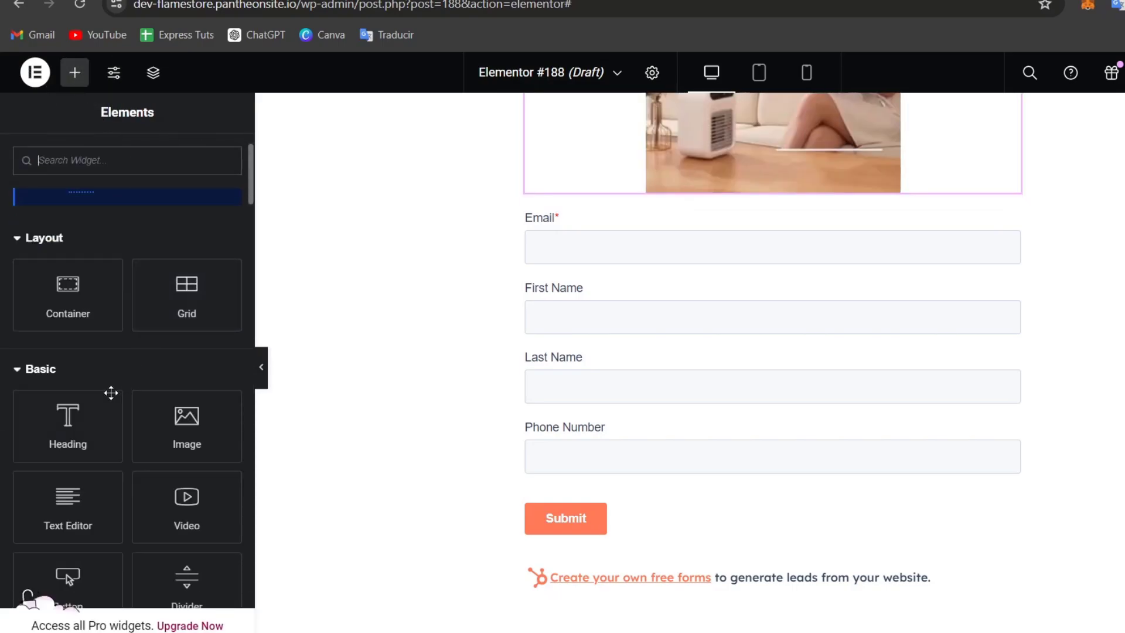
drag(94, 399, 738, 214)
scroll(504, 322, up, 5)
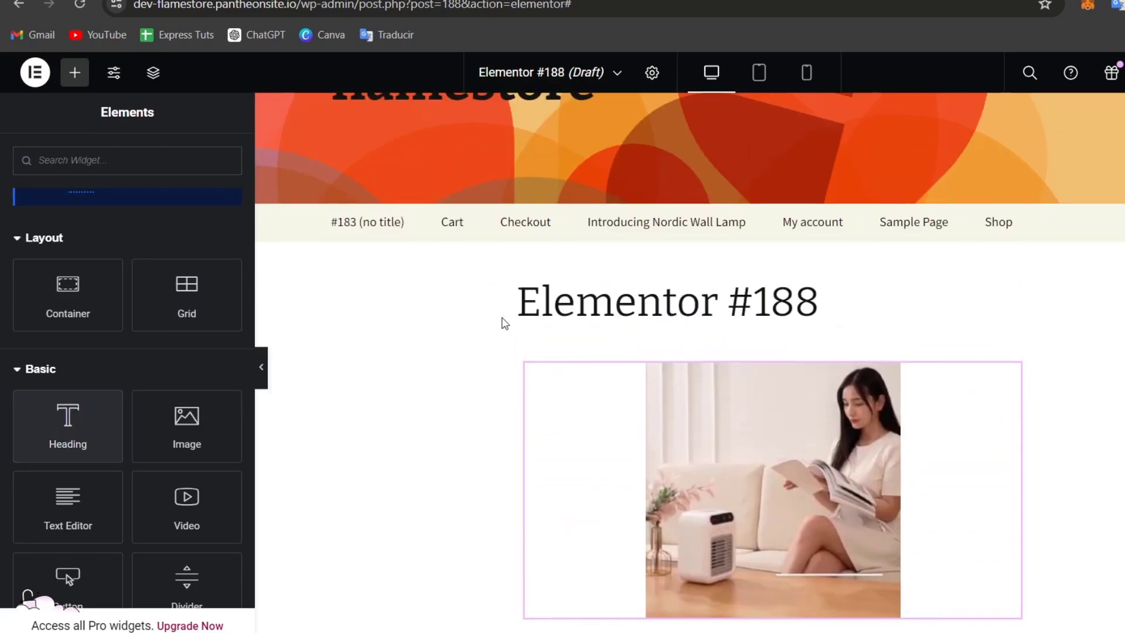
drag(83, 442, 679, 394)
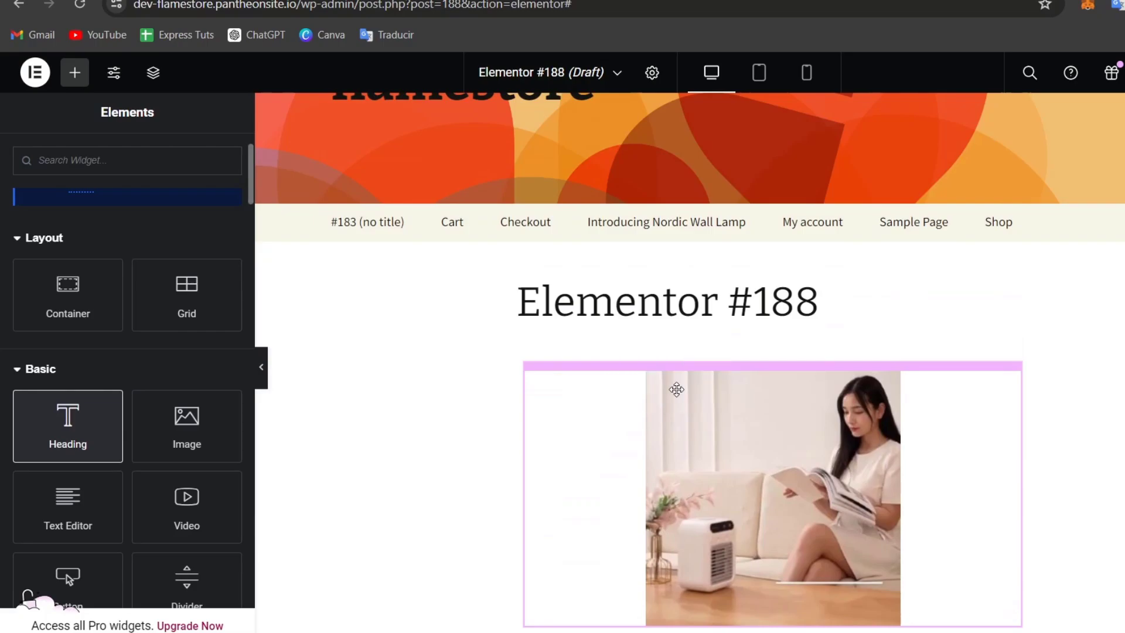
- Replace the placeholder heading text with "Submit your ideas in here:" and make it bold
click(849, 372)
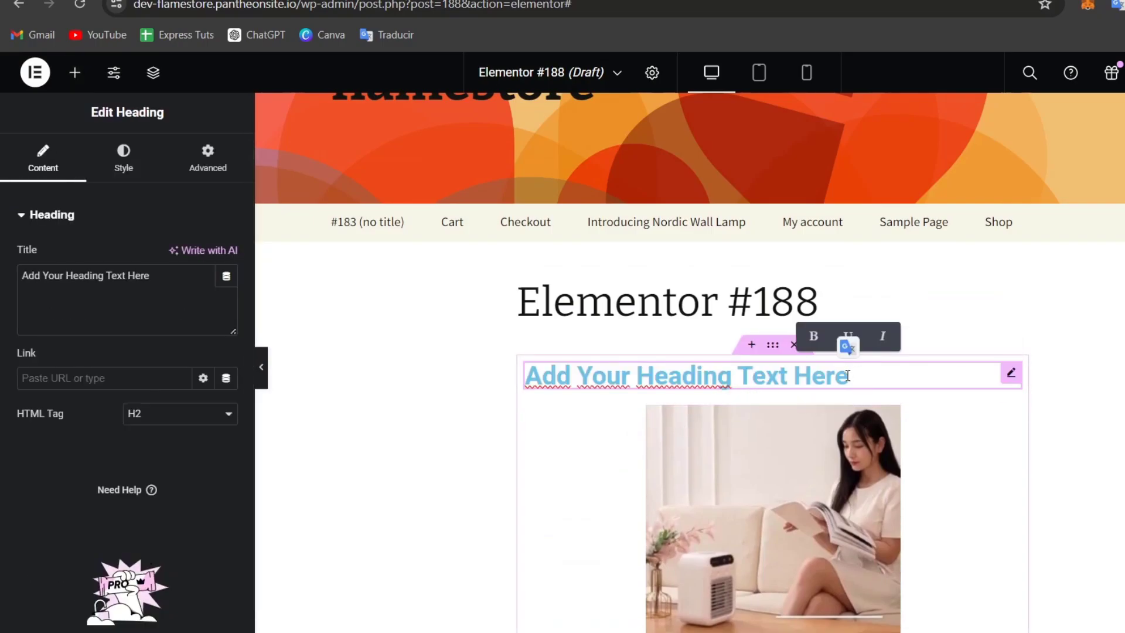
triple_click(848, 374)
text(Submit)
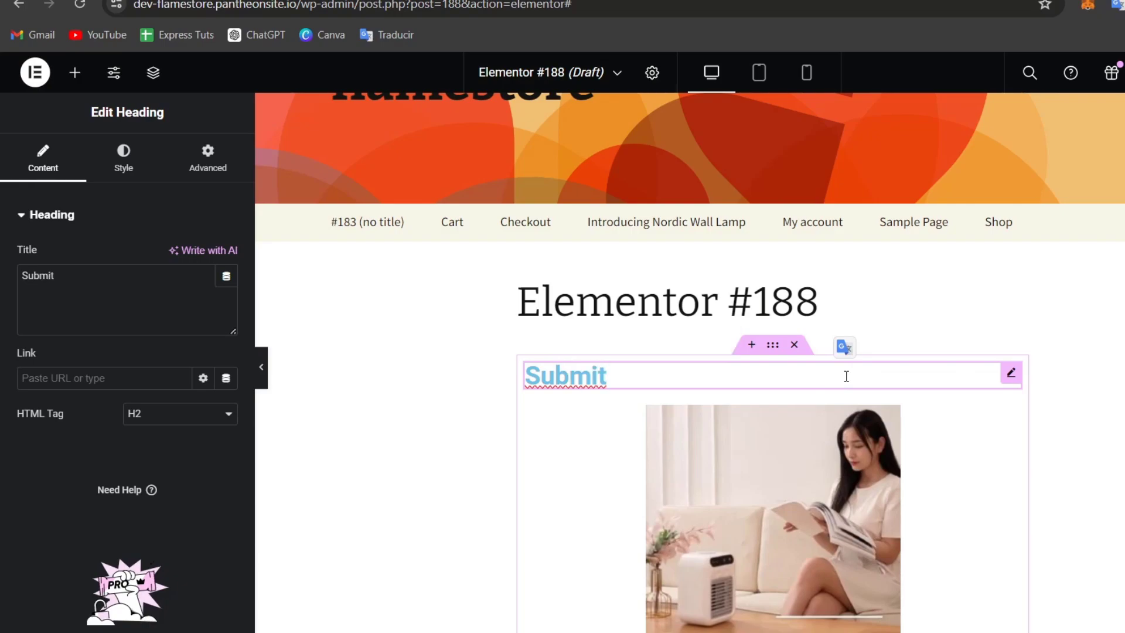
text( your ideas)
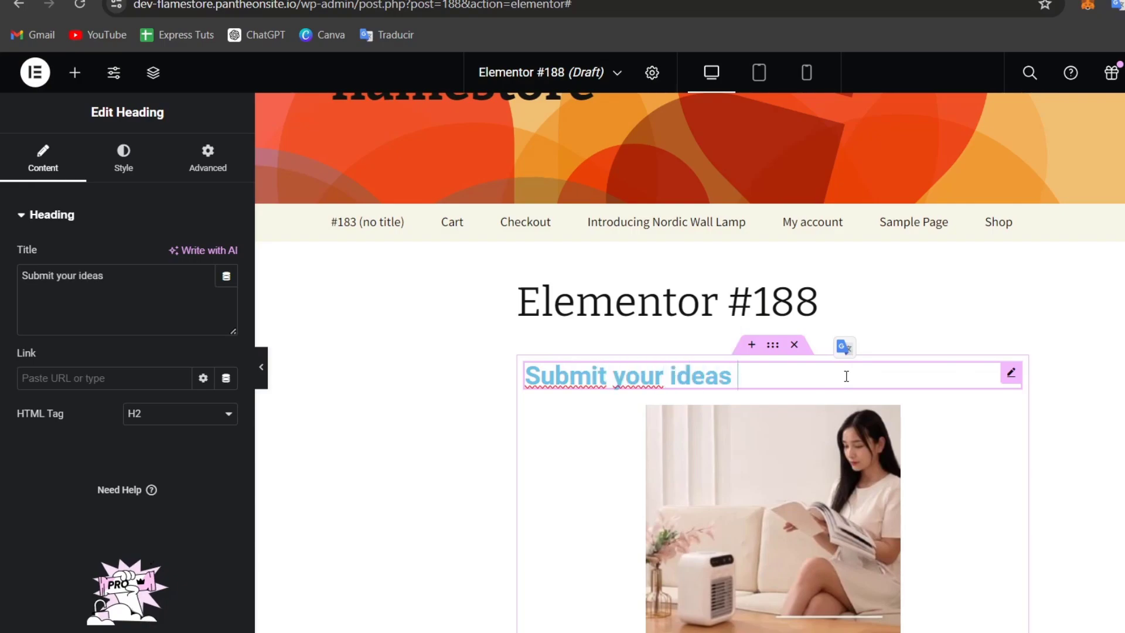
text( in here:)
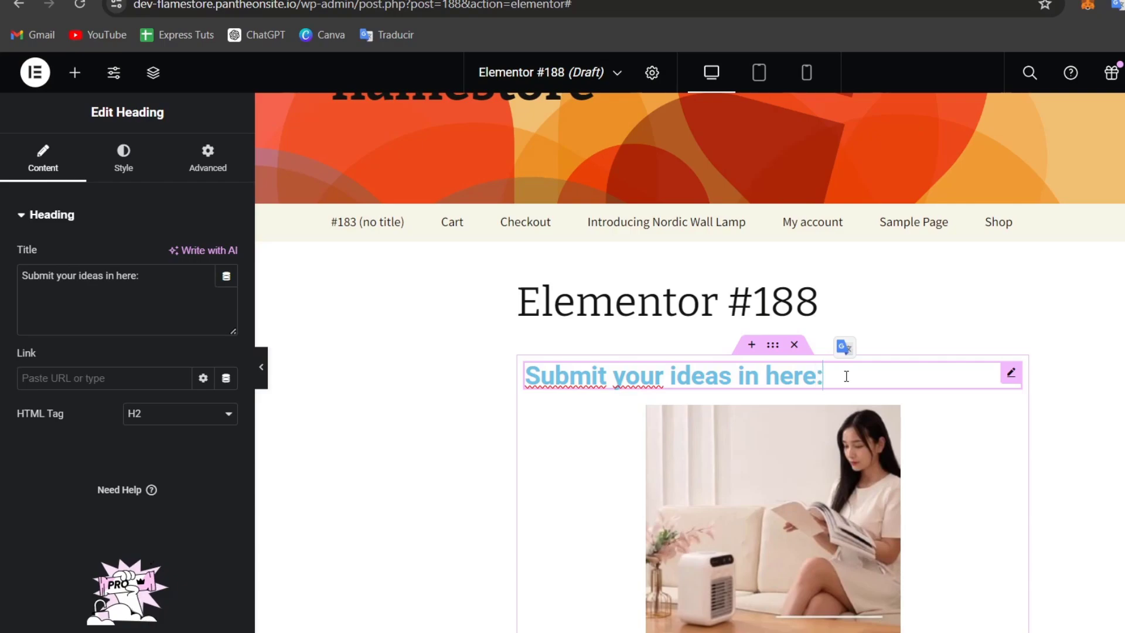
key(ctrl+a)
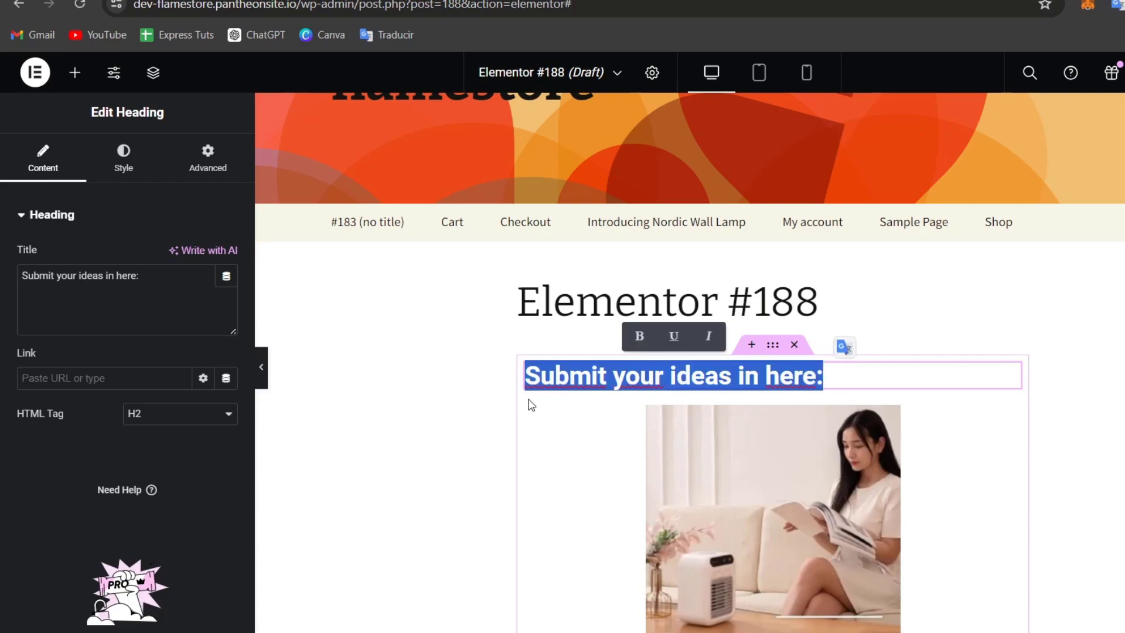
click(639, 335)
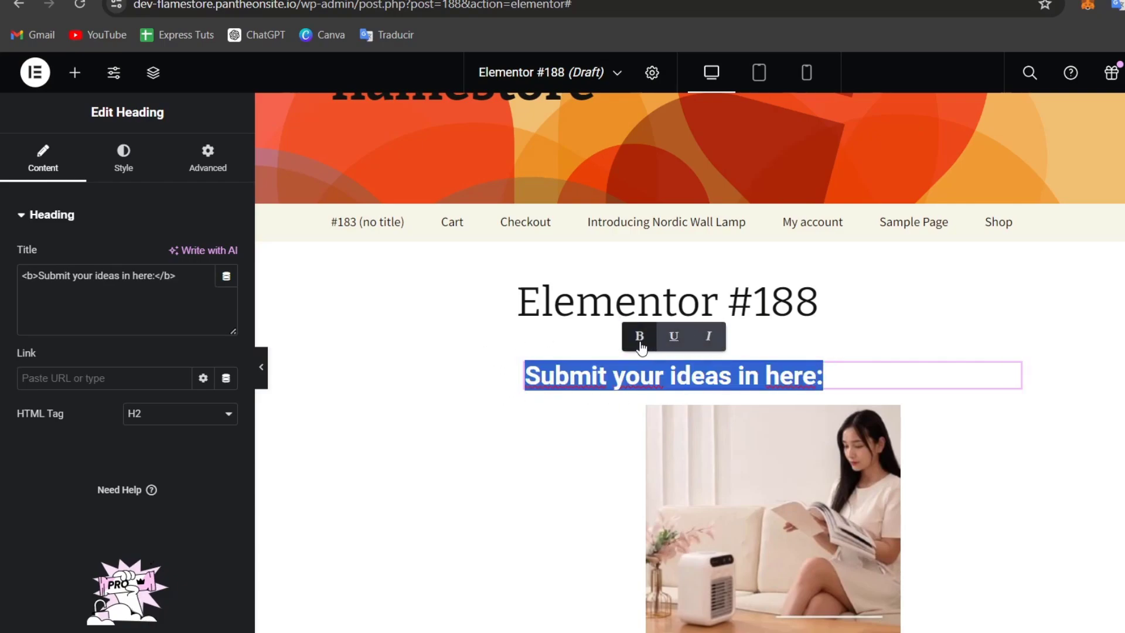
click(1022, 439)
- Review the page down to its end in the editor, and check the heading, image and form on the live page
scroll(1014, 441, down, 10)
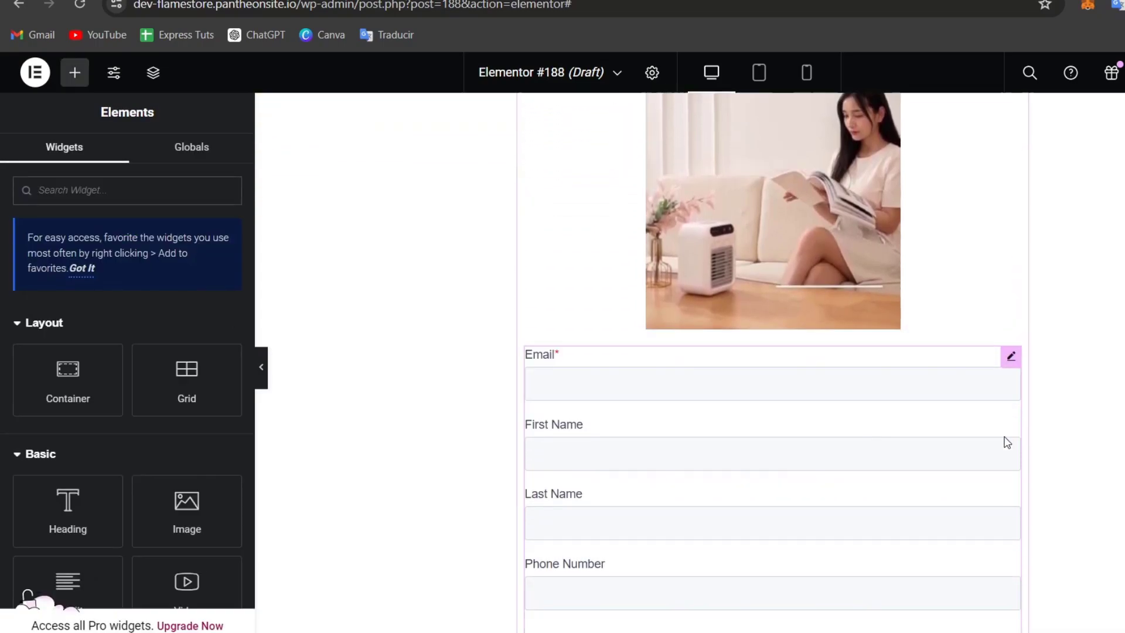
scroll(1002, 443, down, 1)
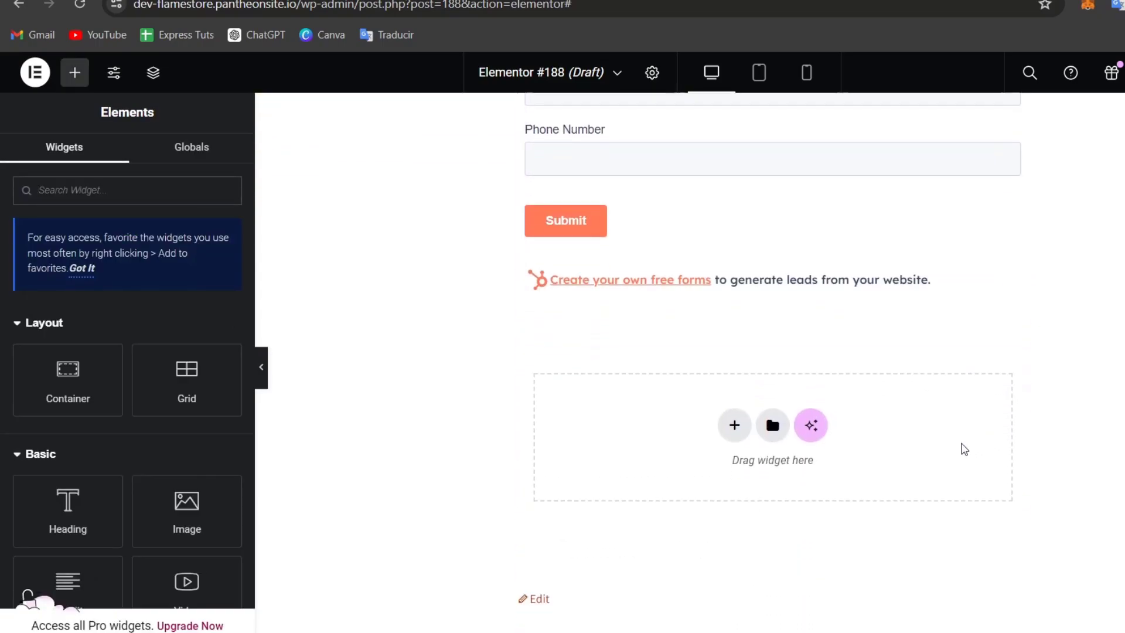
scroll(854, 451, down, 1)
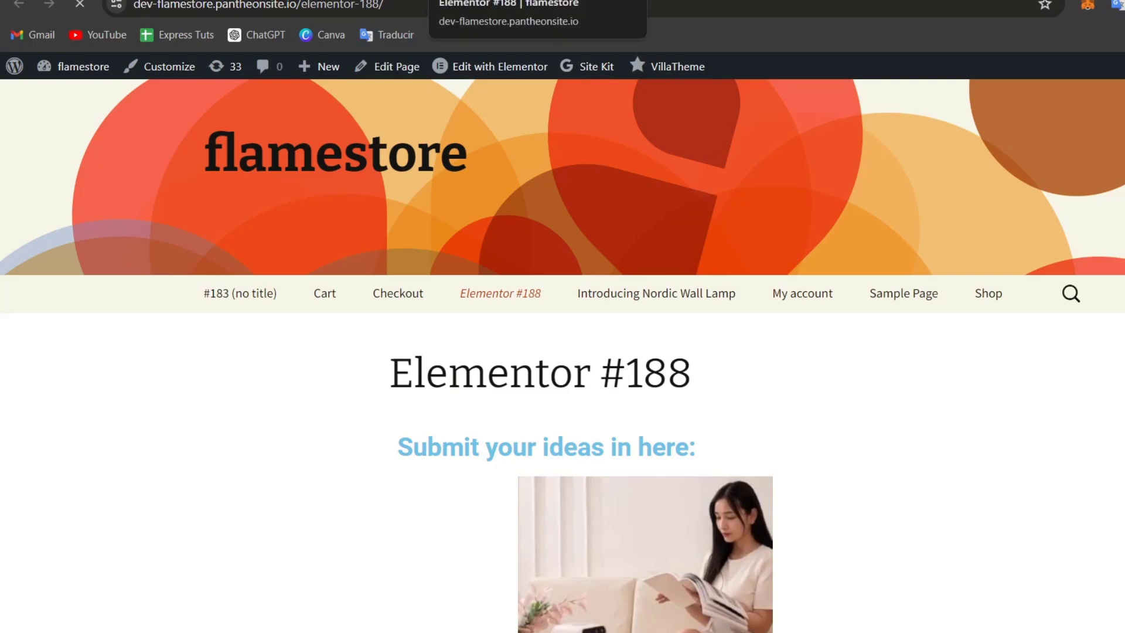
mouse_move(458, 65)
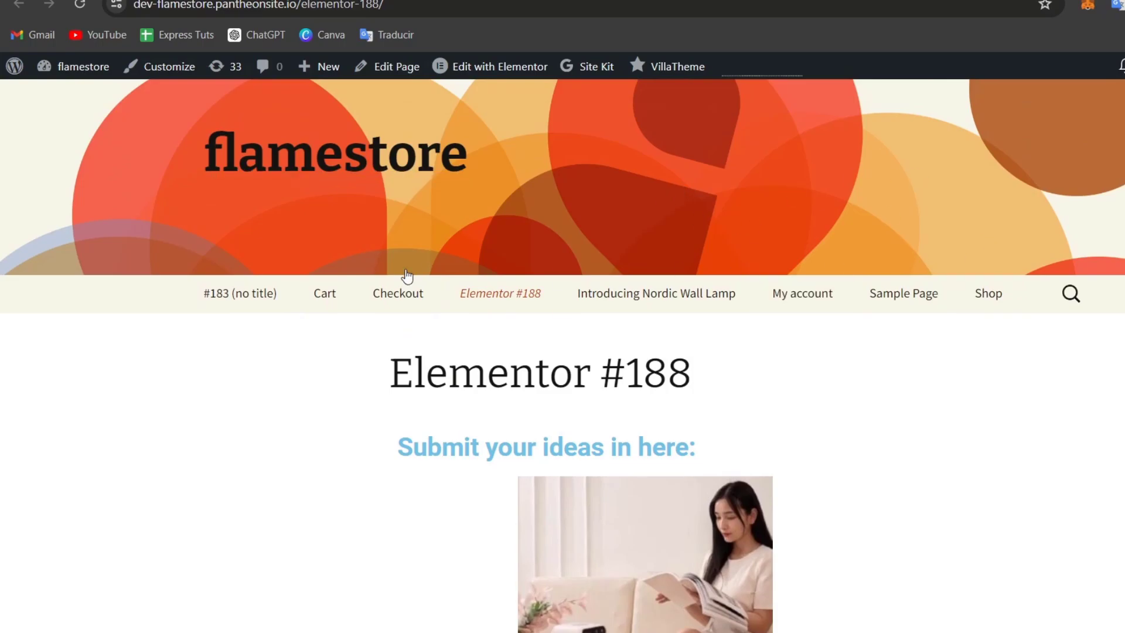
scroll(1022, 389, down, 7)
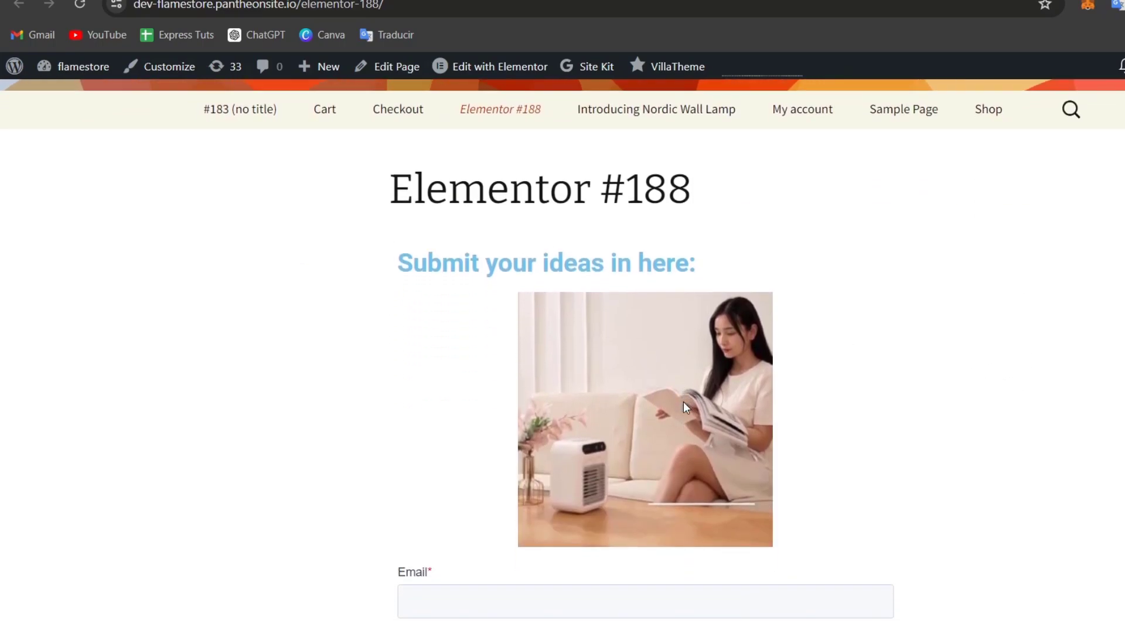
scroll(552, 480, down, 3)
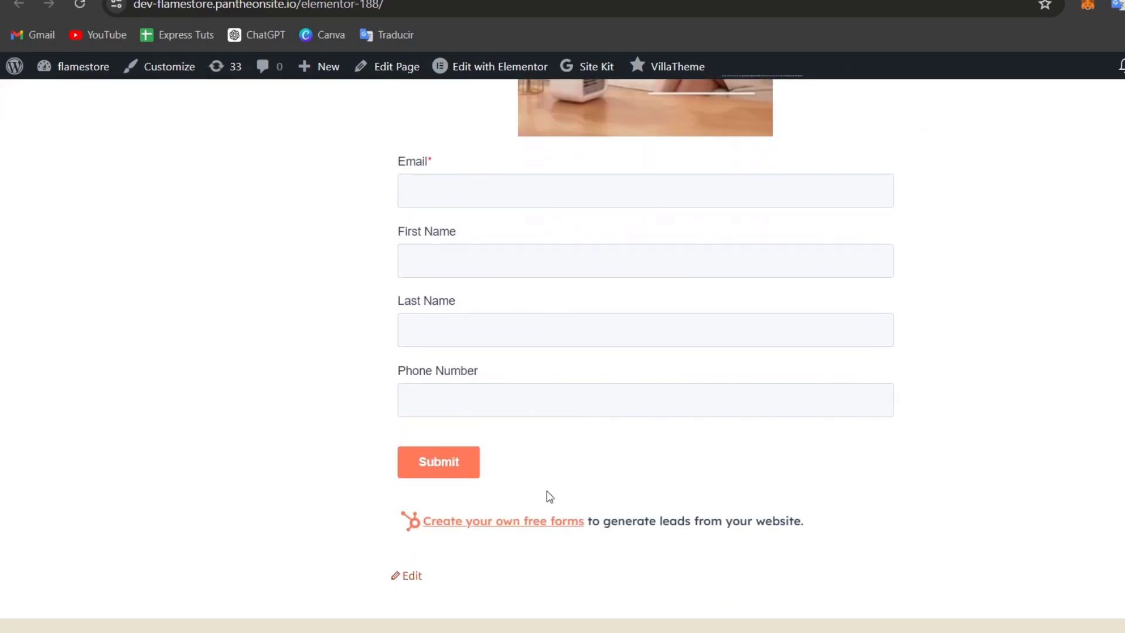
scroll(572, 513, up, 2)
- Fill in the live form with the visitor's email, first name, last name and phone number, and submit it
click(557, 282)
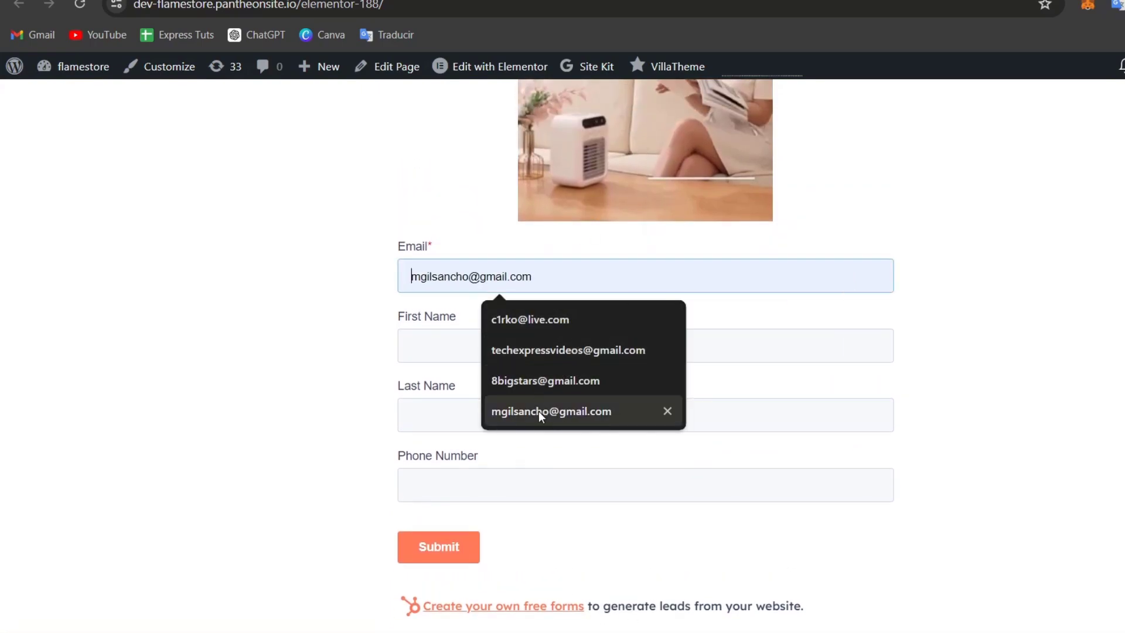
click(534, 391)
click(507, 350)
click(532, 391)
click(520, 410)
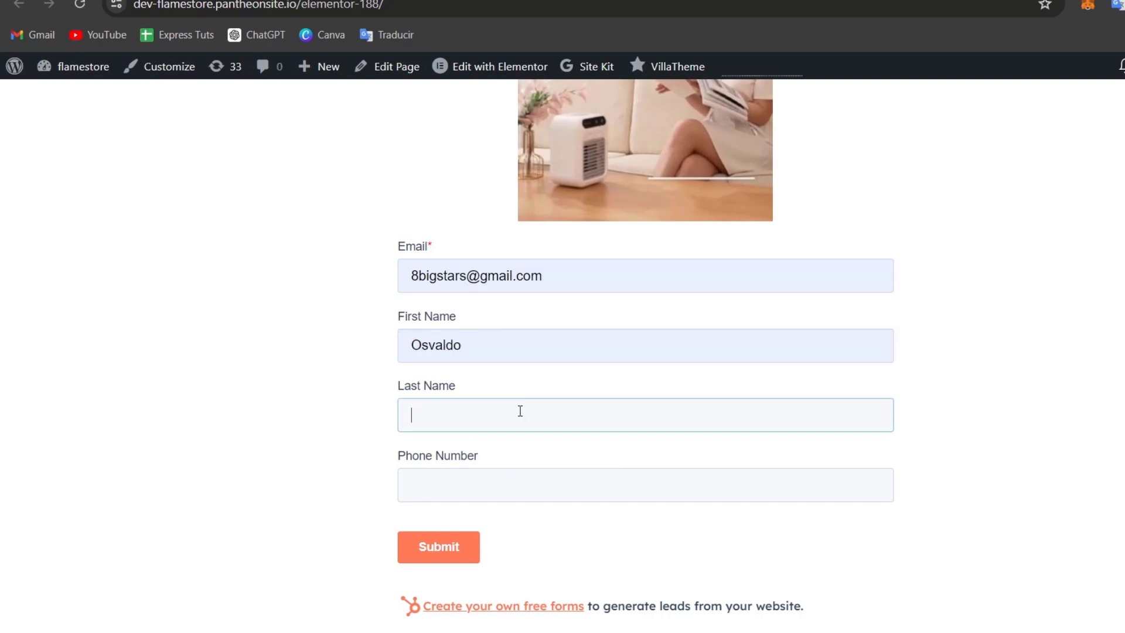
click(550, 460)
click(522, 473)
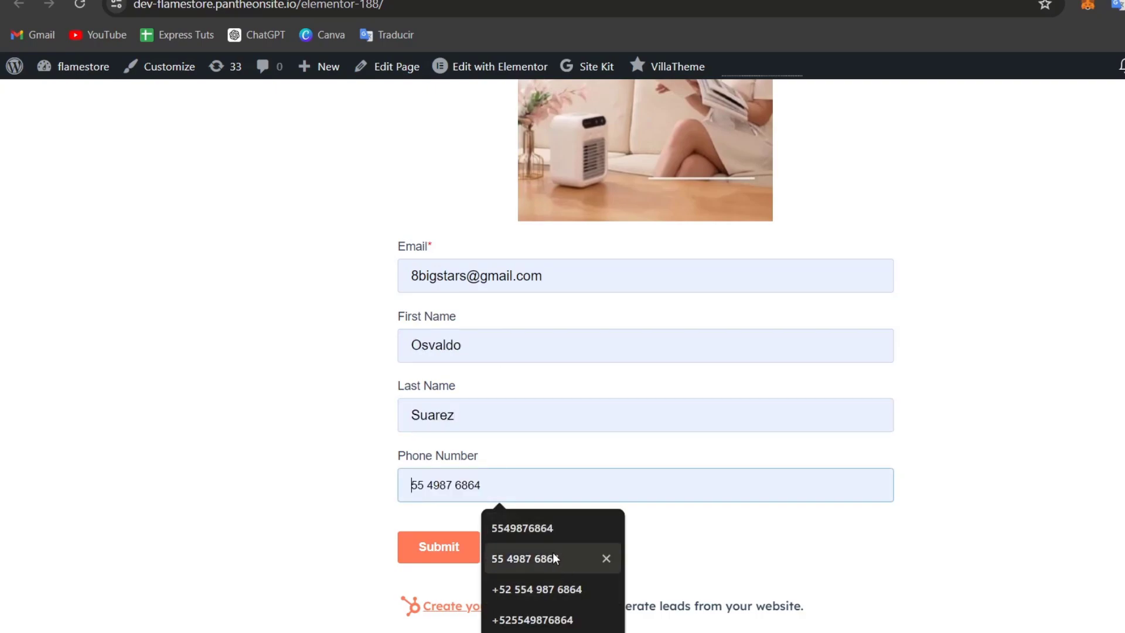
click(556, 618)
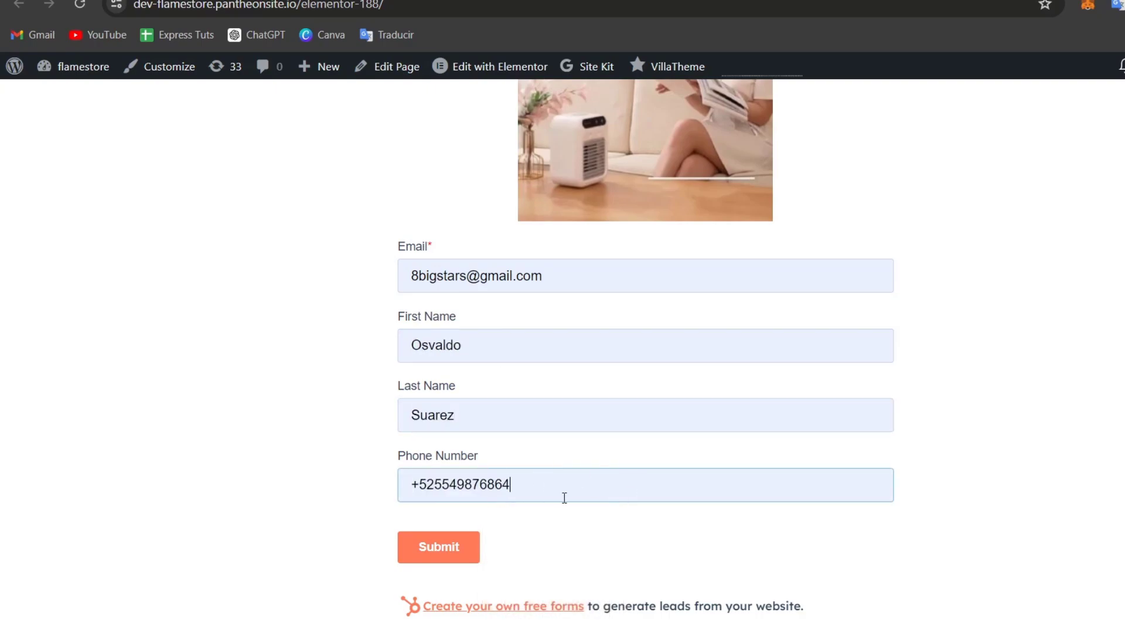
click(441, 543)
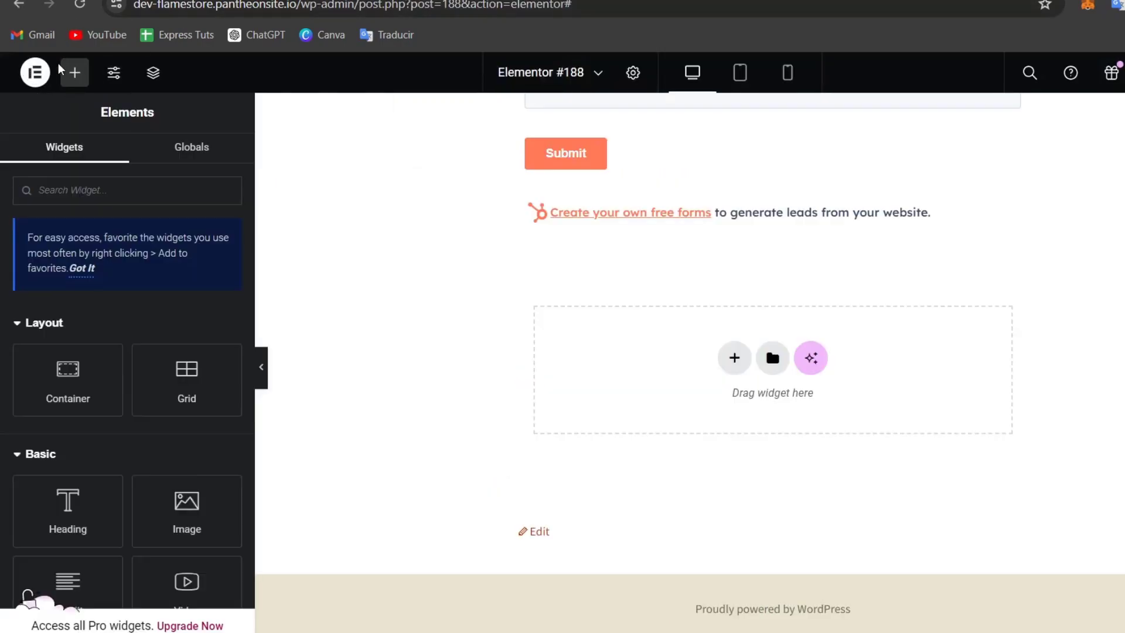
- Exit the Elementor editor to WordPress and check the Elementor form submissions page and the HubSpot forms list
click(30, 79)
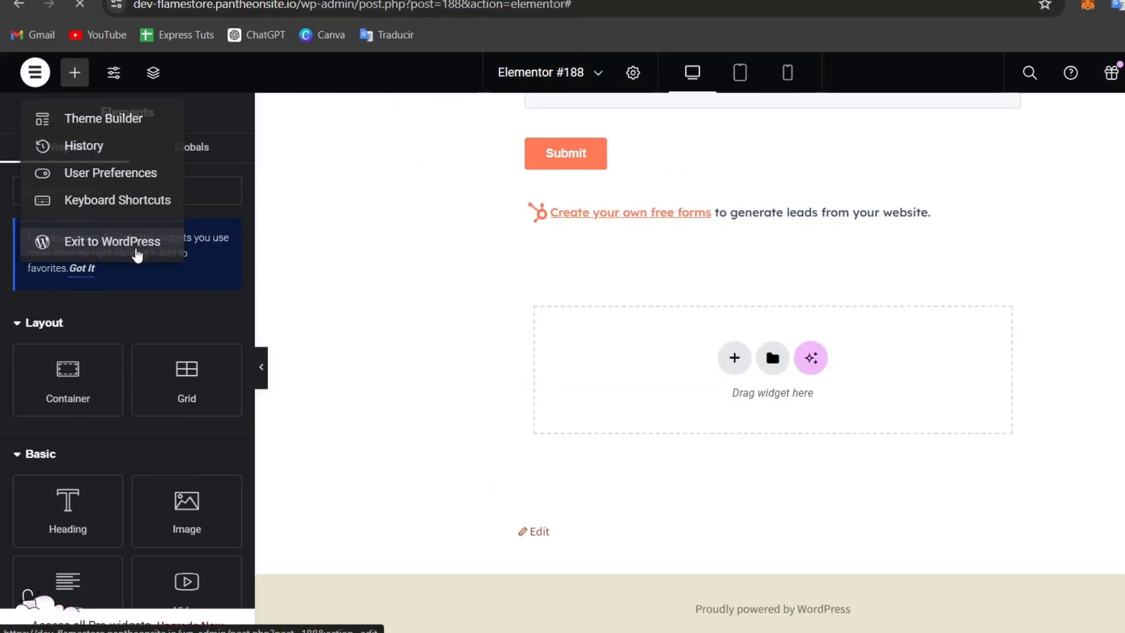
click(134, 249)
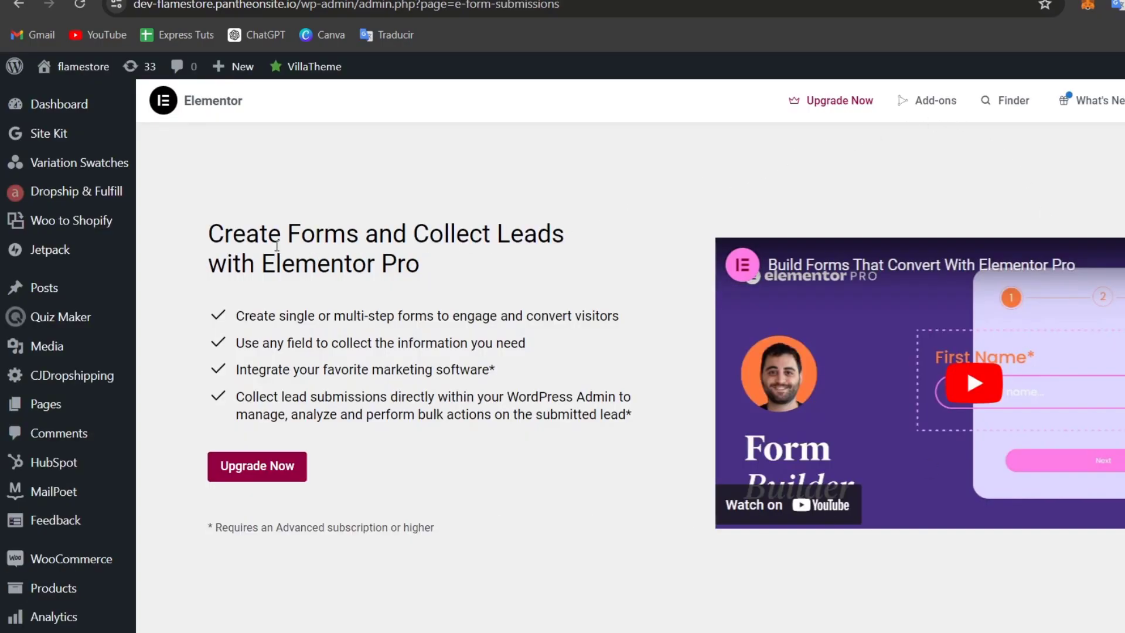
drag(279, 239, 574, 260)
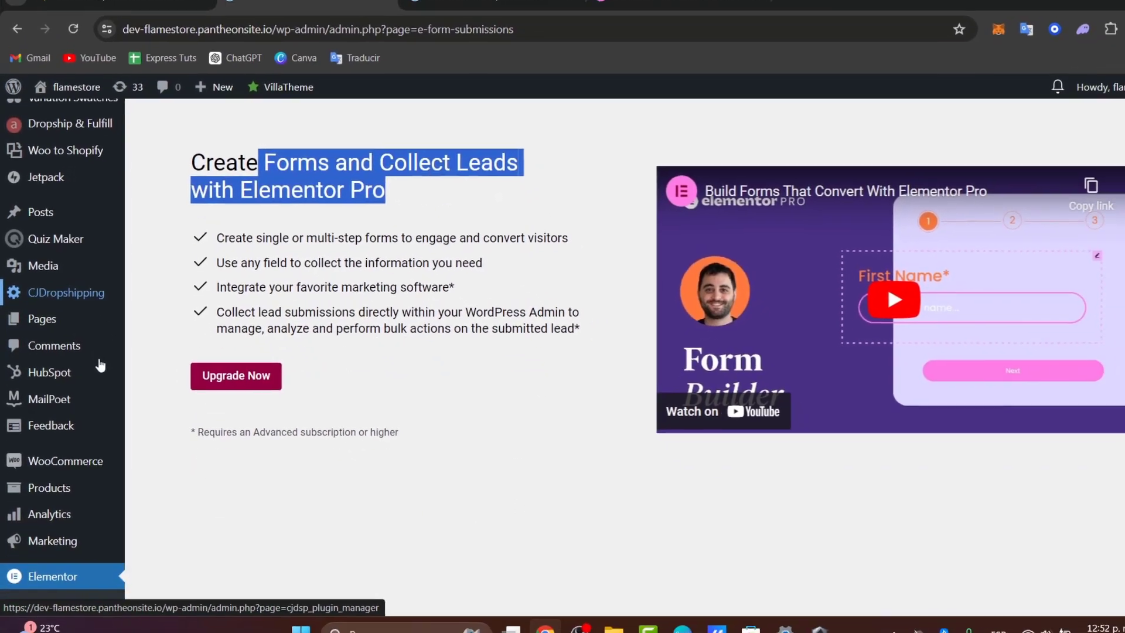
mouse_move(67, 376)
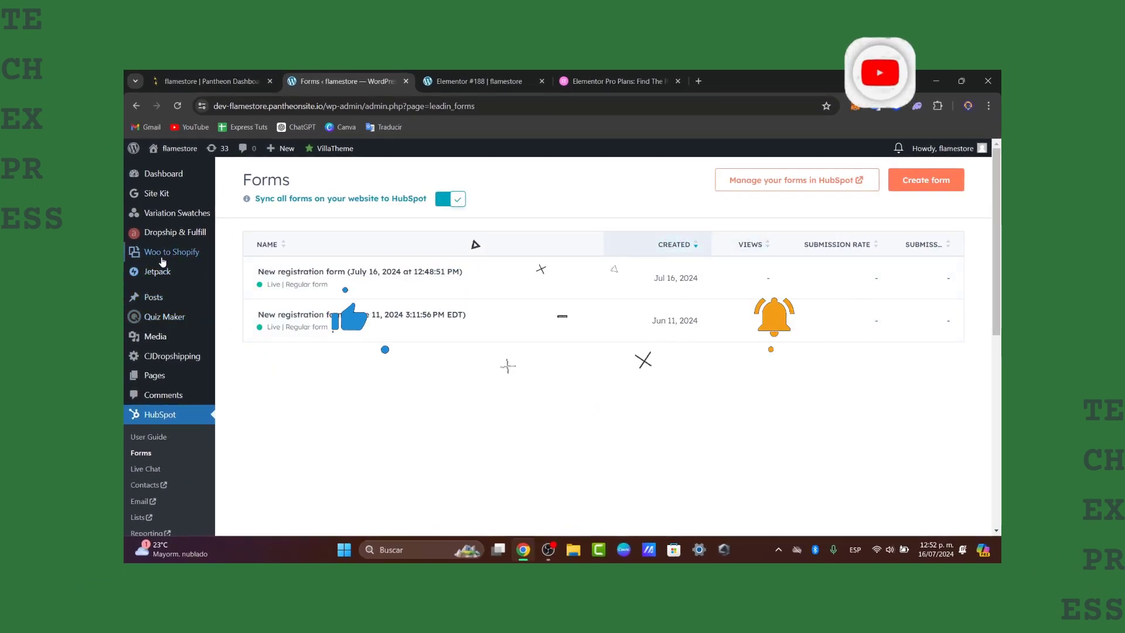
- Switch to the Elementor Pro plans page and view its pricing options
mouse_move(173, 259)
click(603, 77)
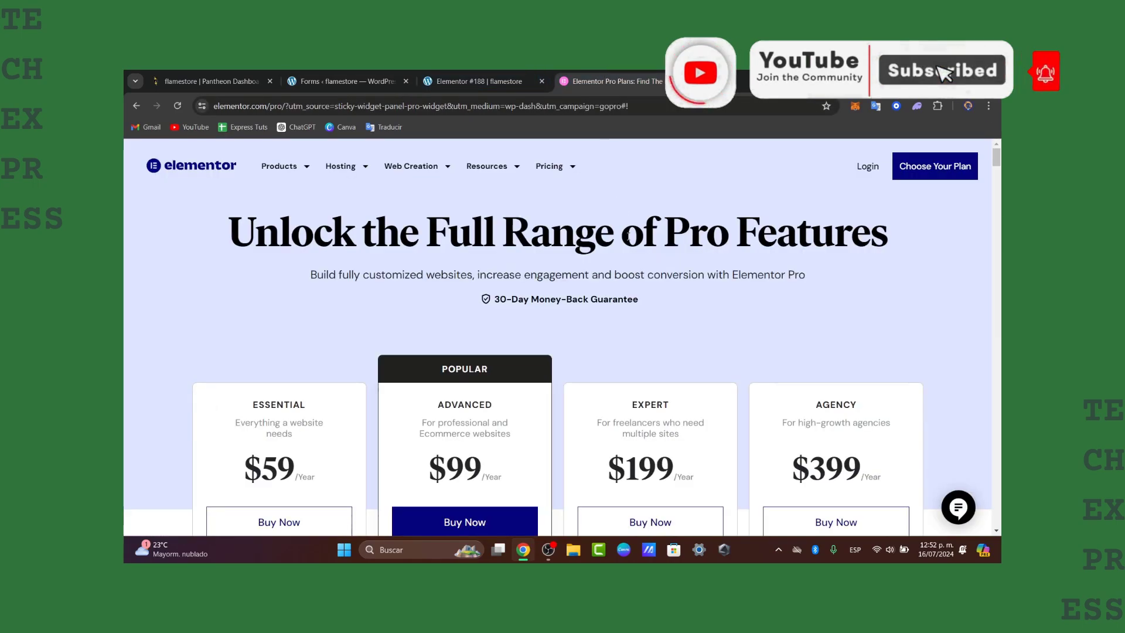
click(565, 171)
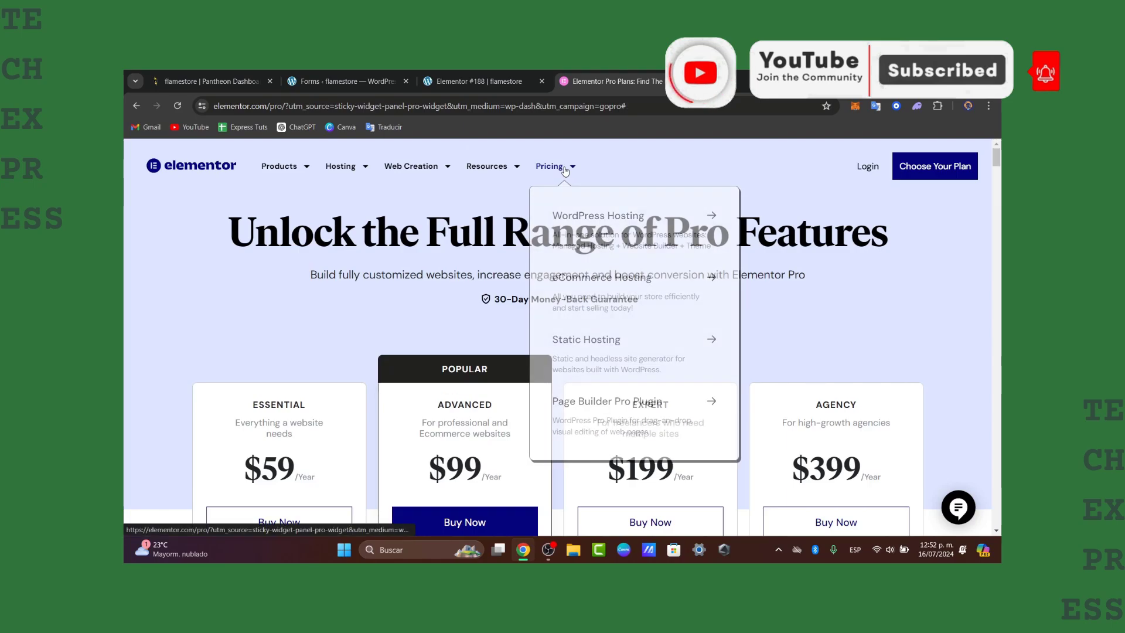